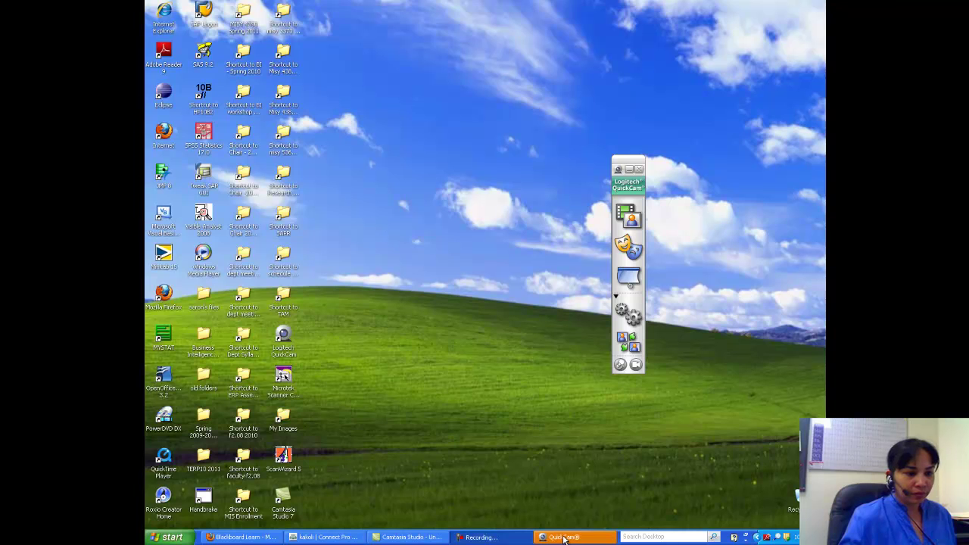
Step: Bring up the Logitech QuickCam toolbar and close it, leaving only the desktop
click(587, 540)
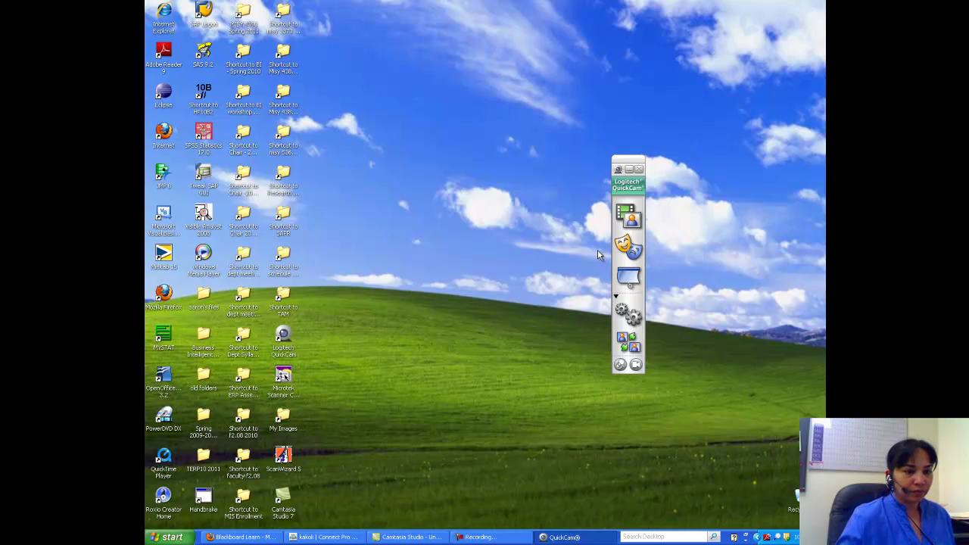
click(639, 170)
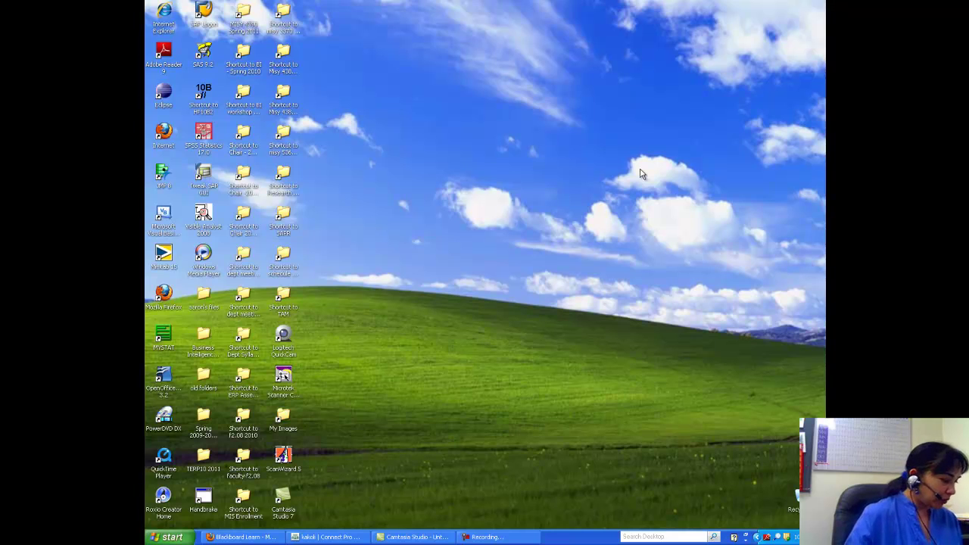
Step: Launch the BEx Analyzer from the Business Explorer programs menu
click(161, 538)
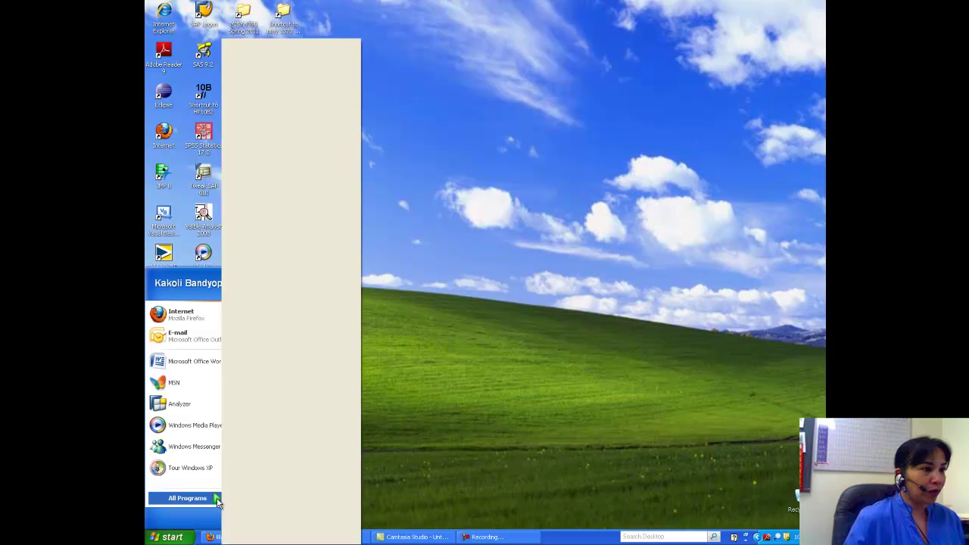
mouse_move(217, 502)
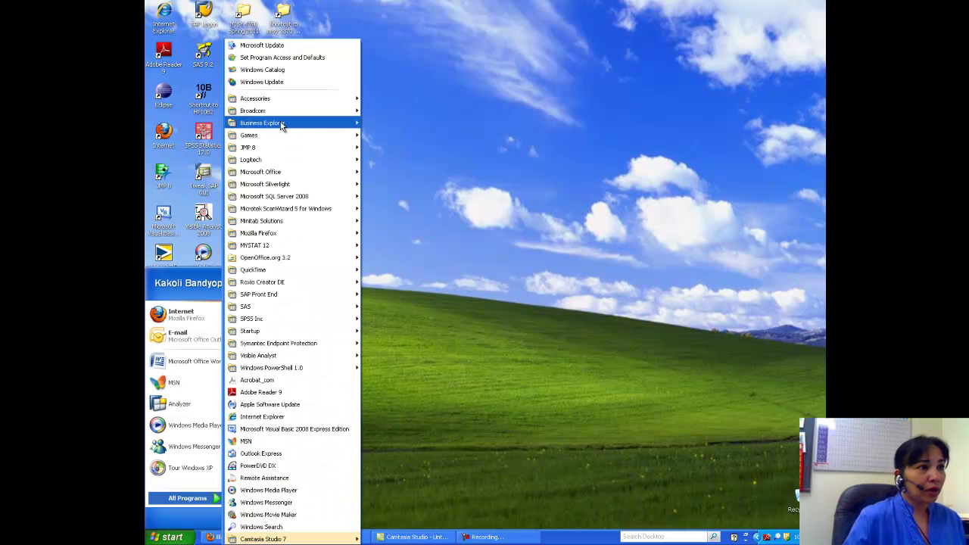
mouse_move(281, 125)
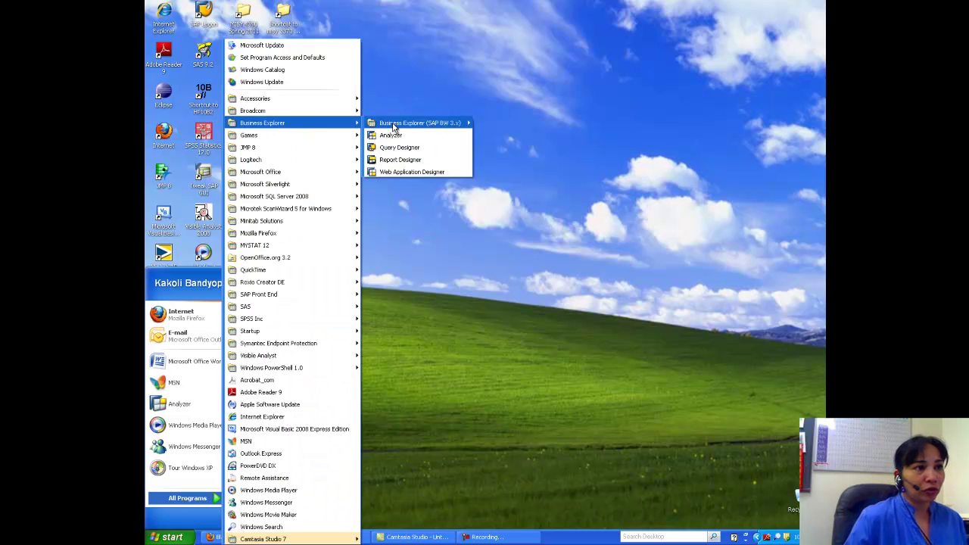
mouse_move(393, 127)
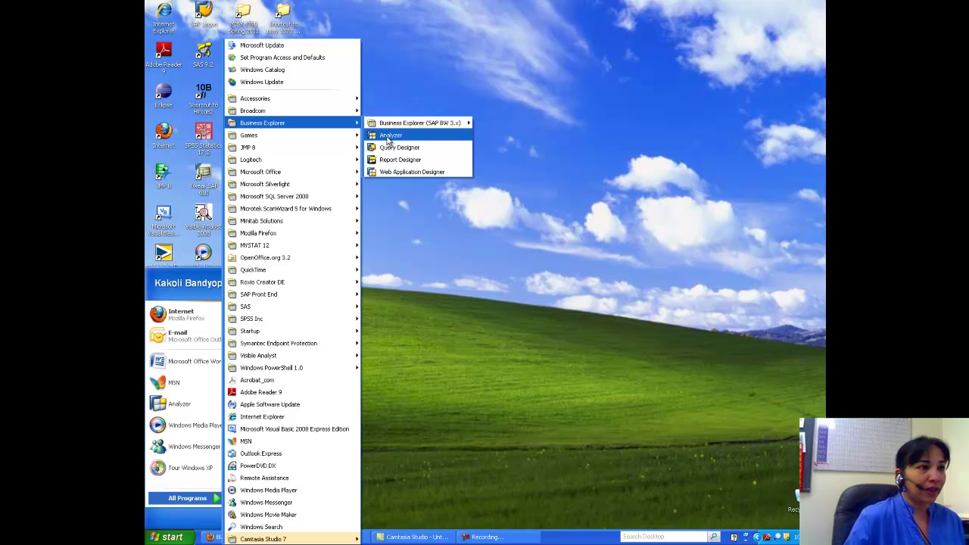
click(390, 136)
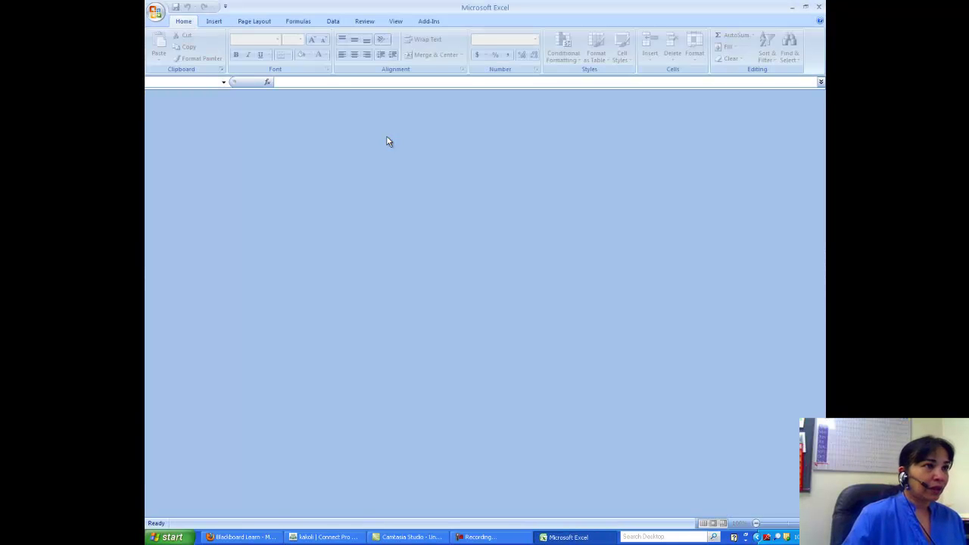
Step: Log on to the BELFAST system through Open Query, entering the account password
click(426, 24)
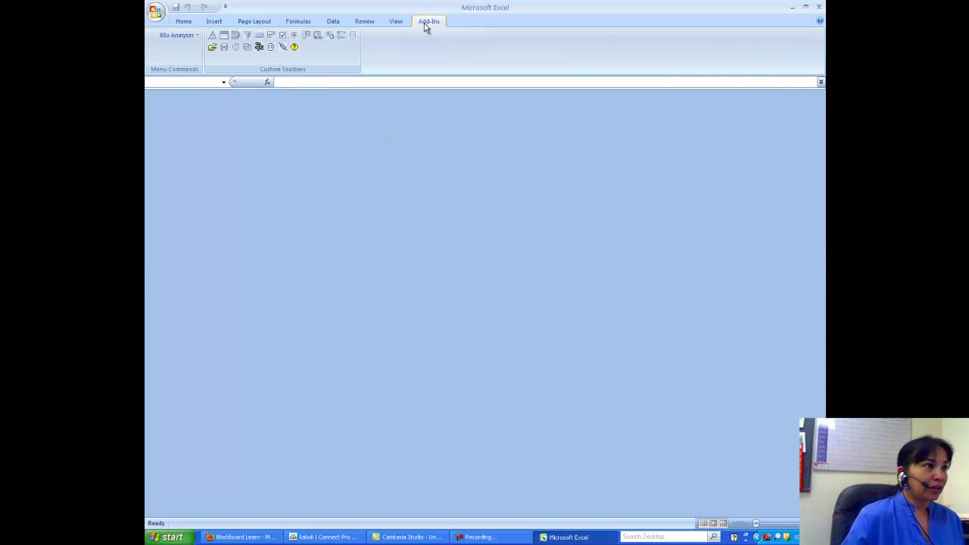
click(213, 49)
click(234, 57)
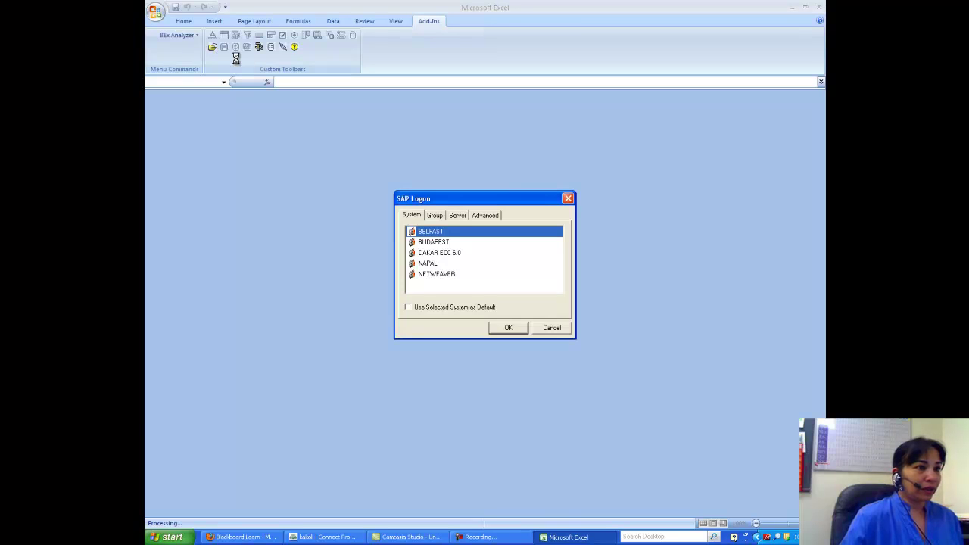
click(517, 328)
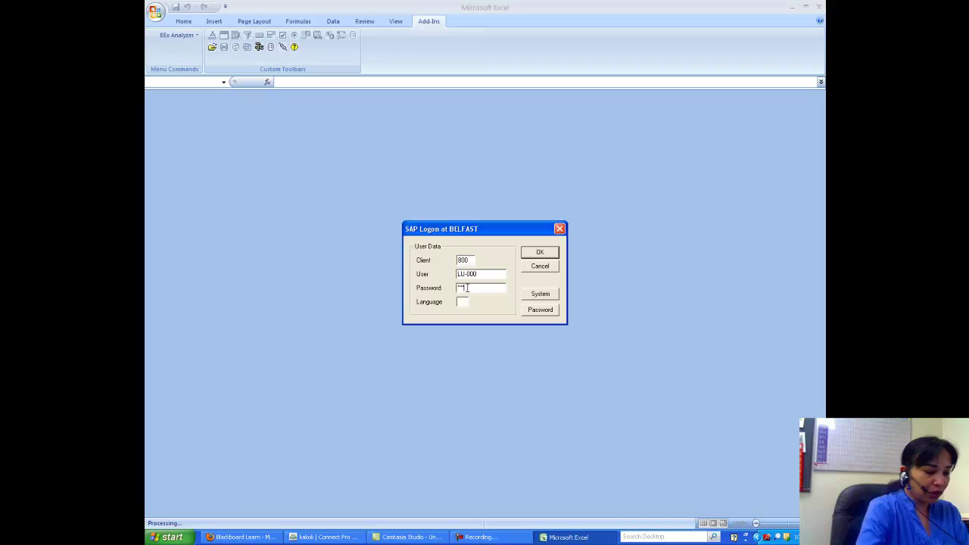
text(*******)
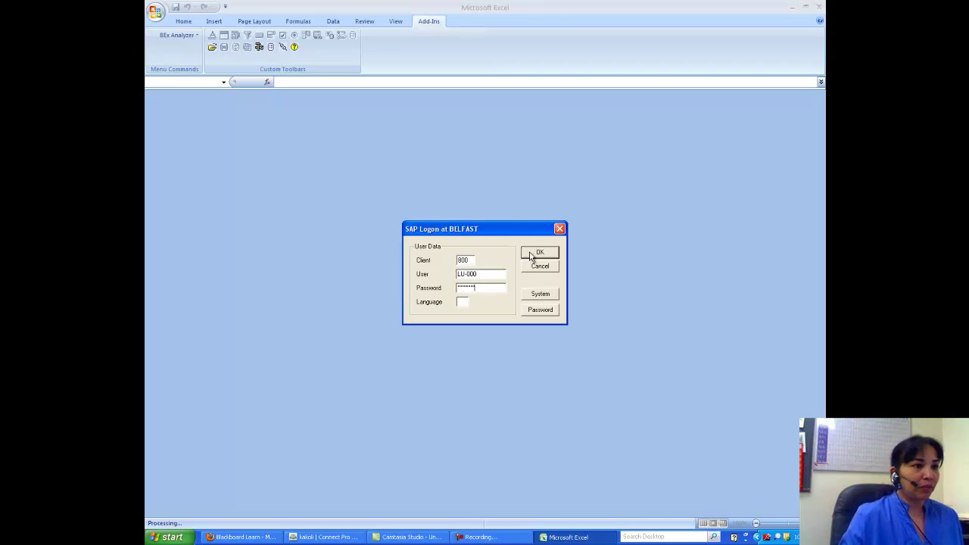
click(533, 252)
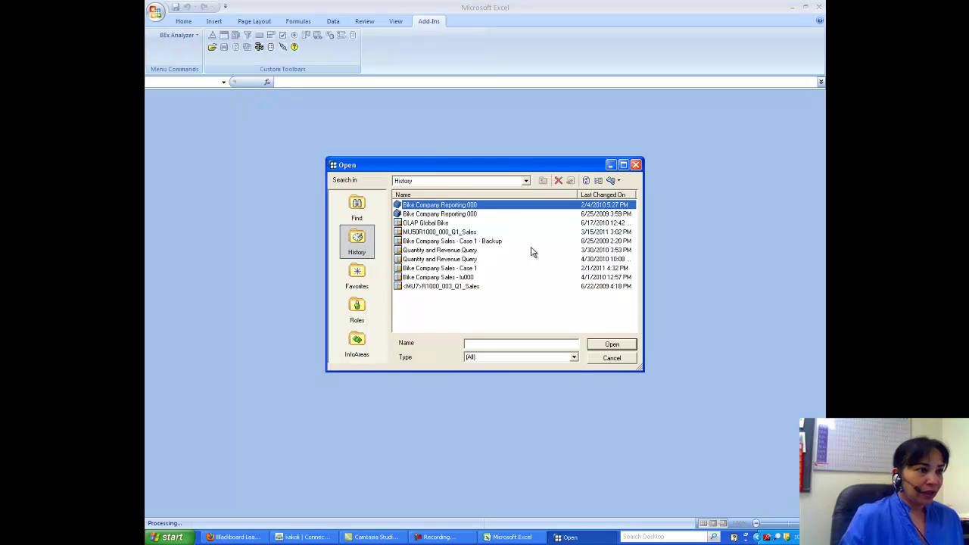
Step: Open the OLAP Global Bike query from the Role BI Curriculum V02 folder under Roles
click(359, 318)
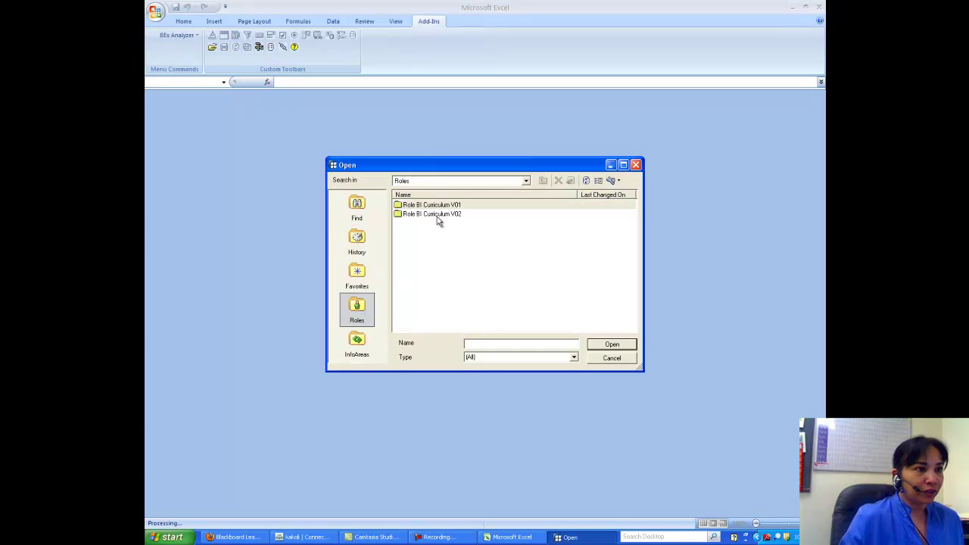
double_click(437, 215)
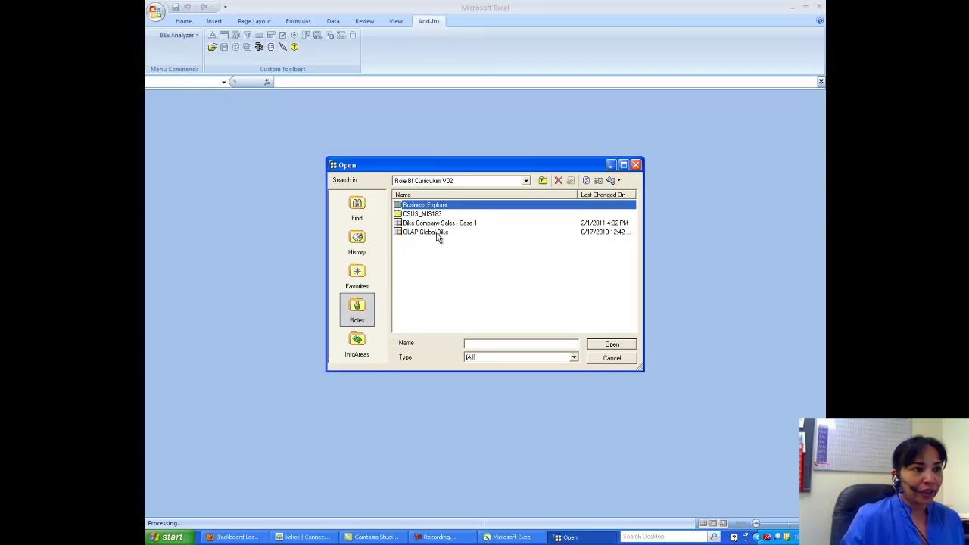
click(438, 234)
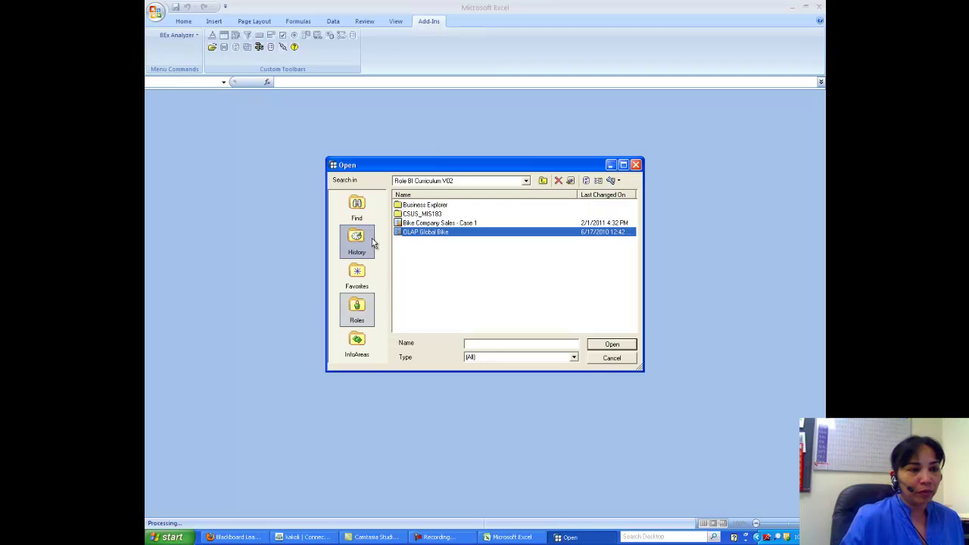
click(611, 346)
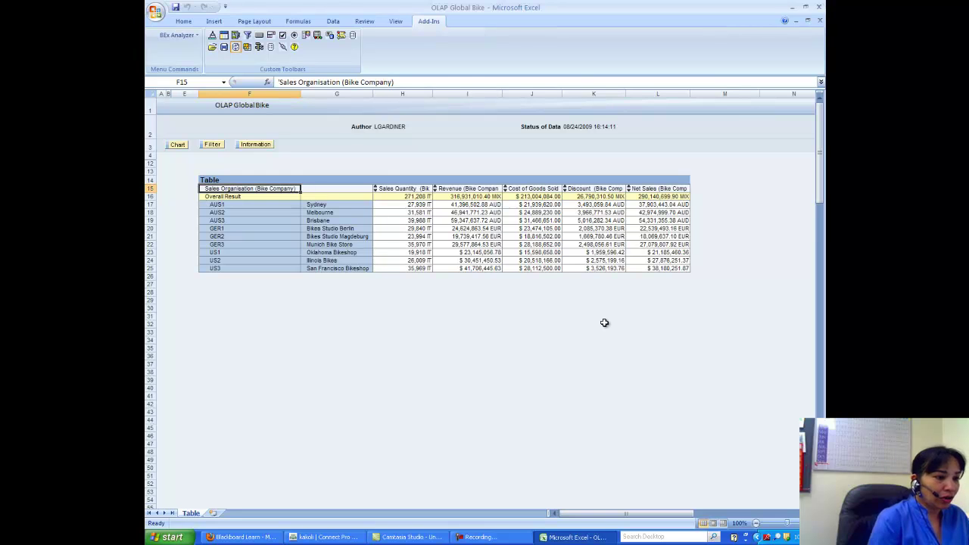
Step: Start Word and type question 1, 'What is the revenue for Internet sales in Australia?', ending the numbered list
click(170, 537)
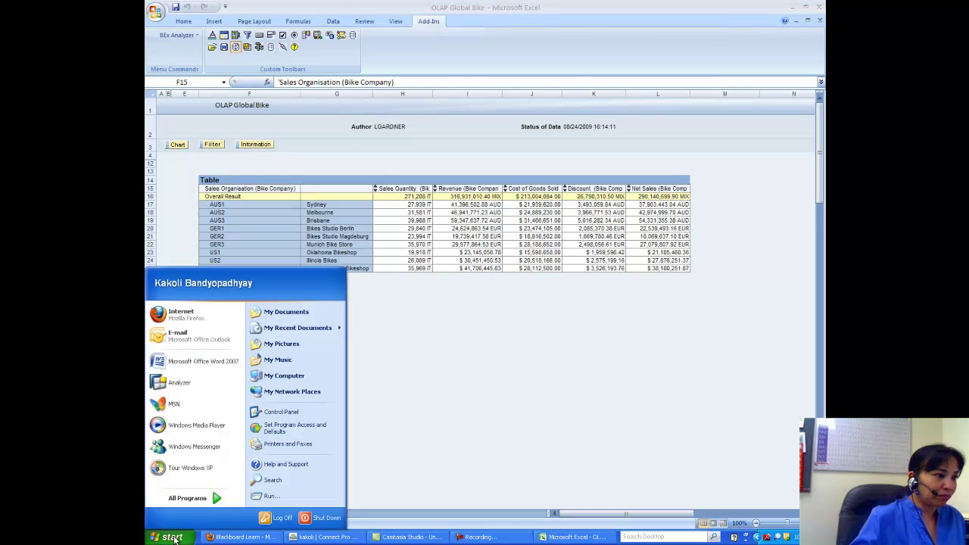
click(189, 365)
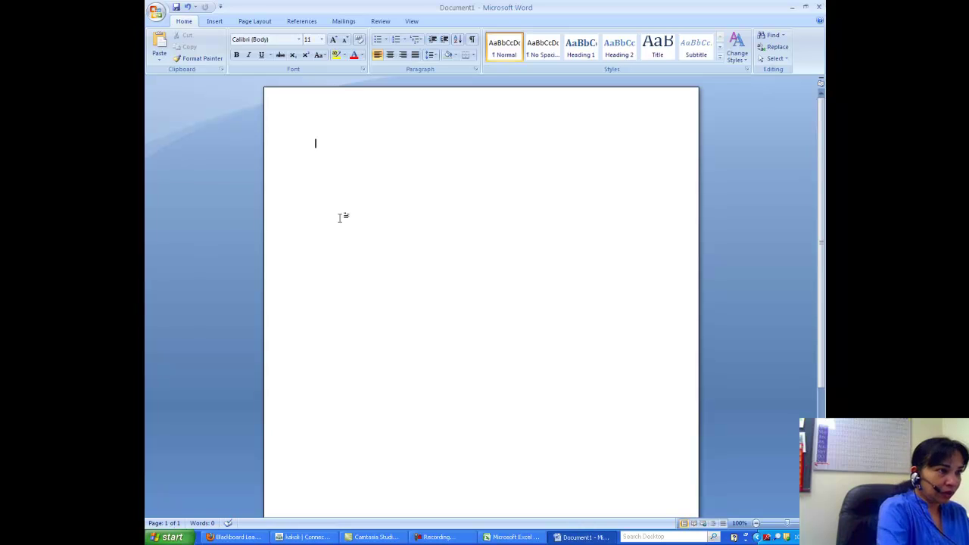
text(1. Wh)
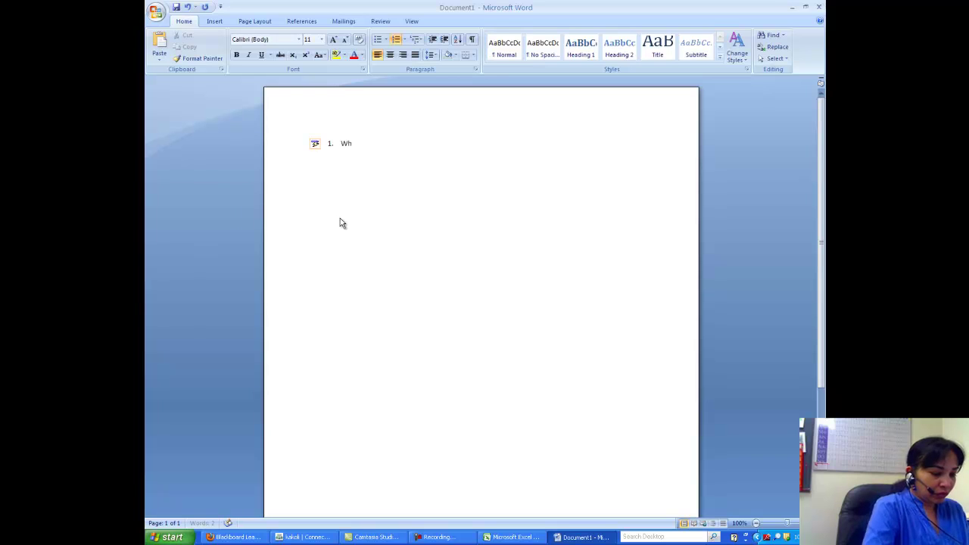
text(at is the reve)
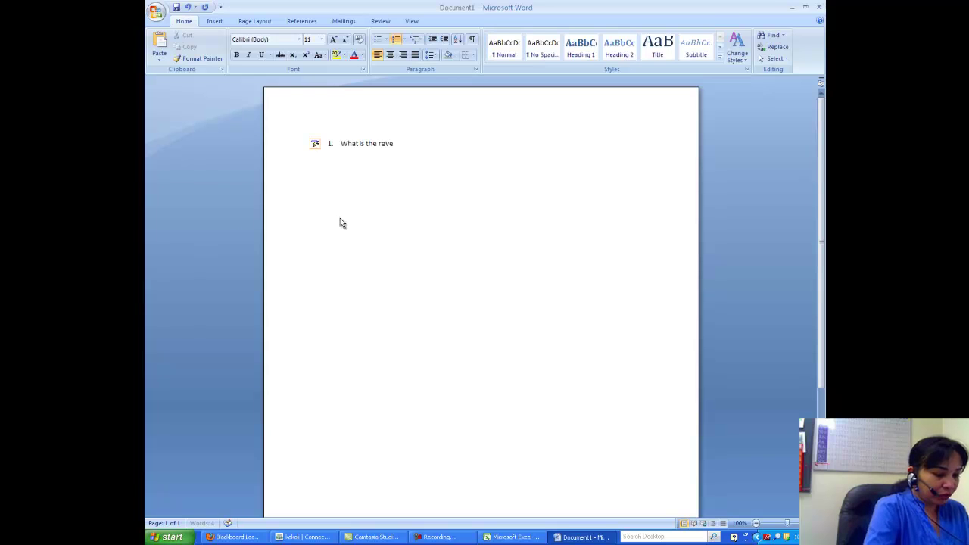
text(nue for Intern)
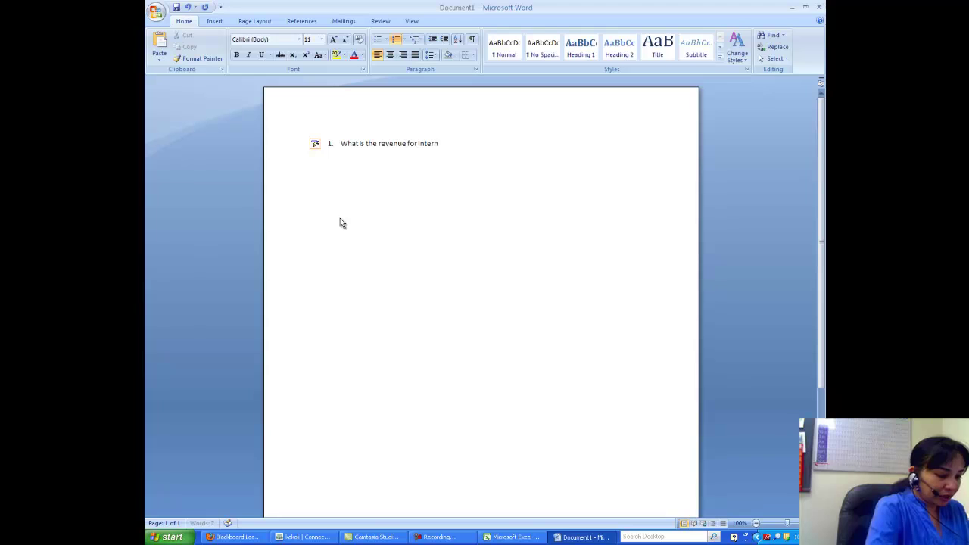
text(et sales in )
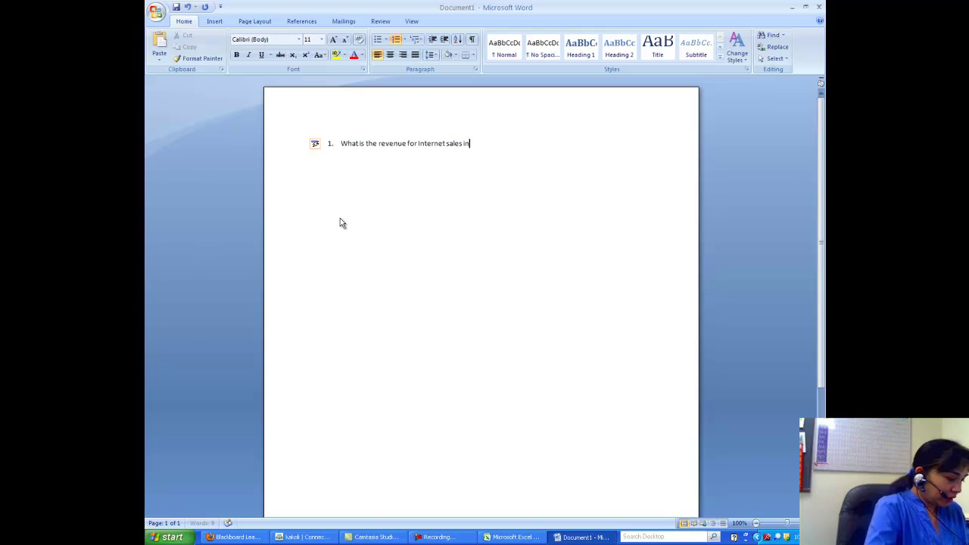
text(A)
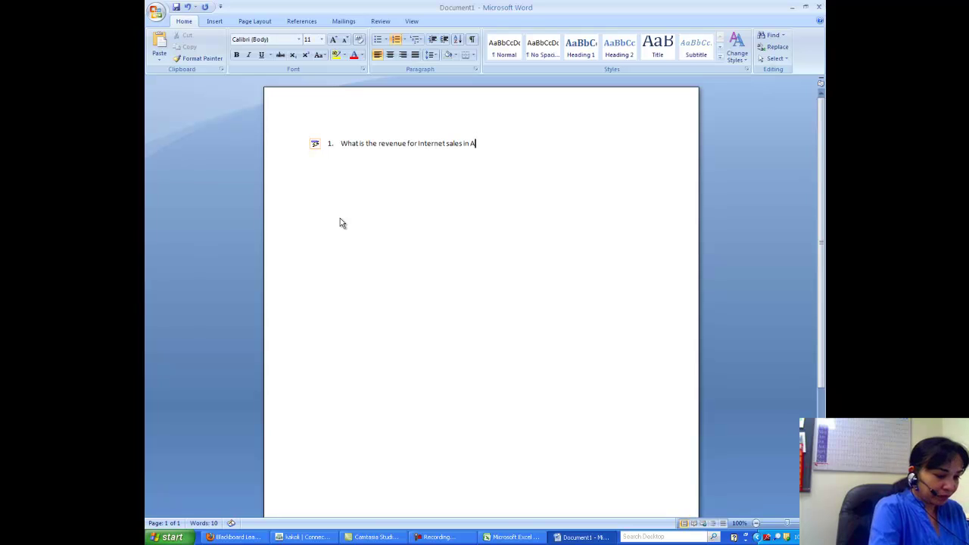
text(ustra)
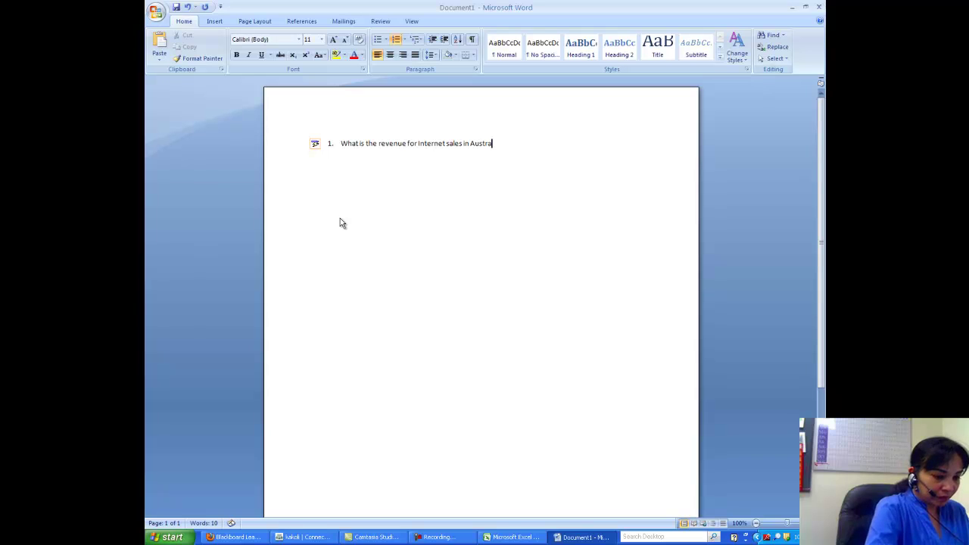
text(lia?)
key(Return)
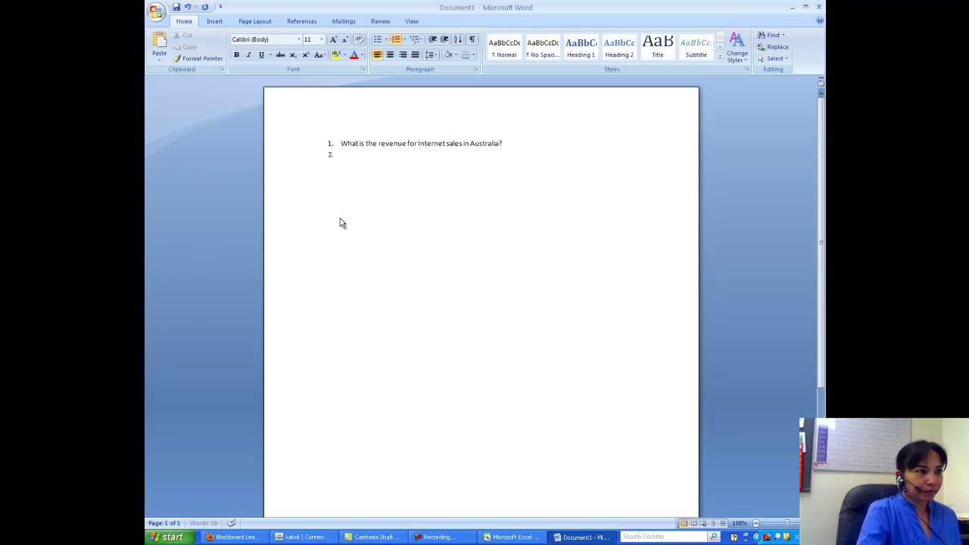
key(Return)
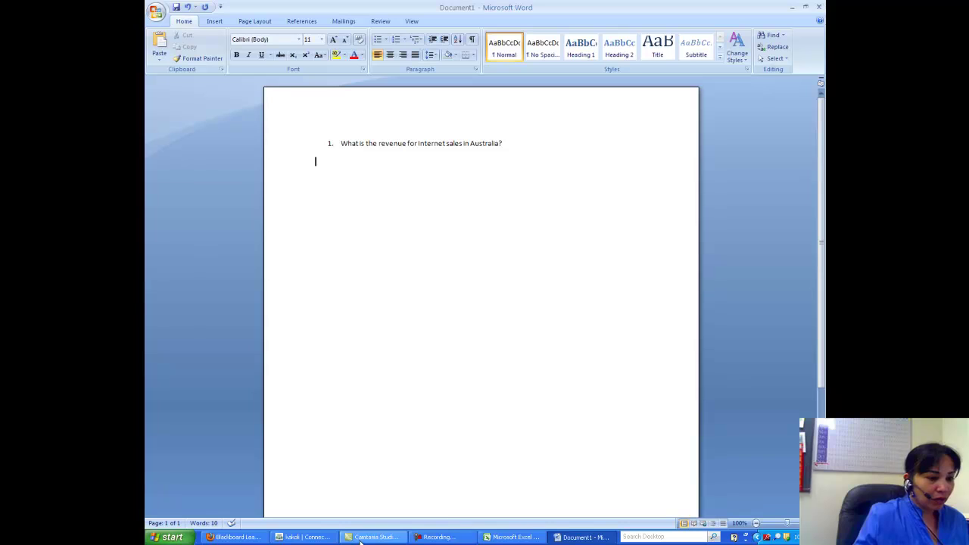
Step: Filter the query's Country to Australia using Select Filter Value single values
click(513, 537)
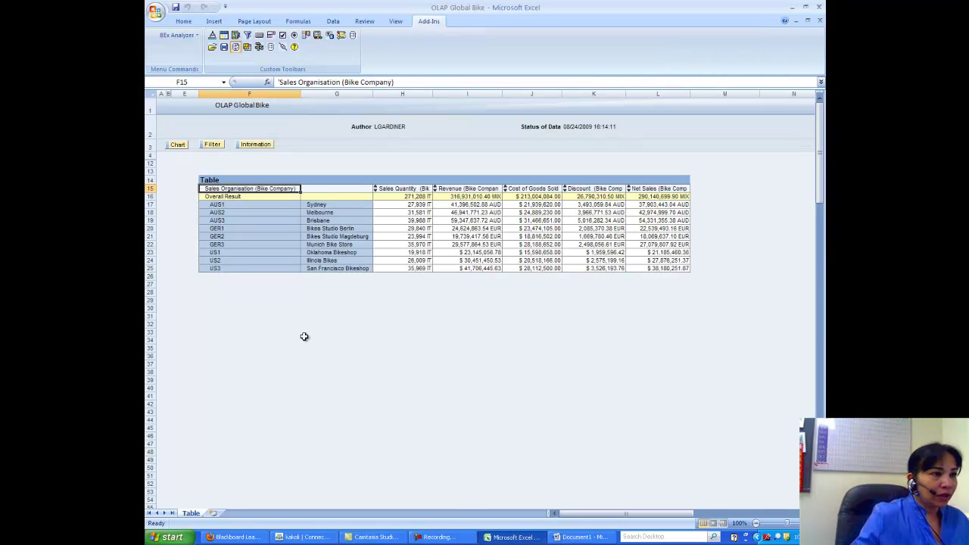
click(212, 144)
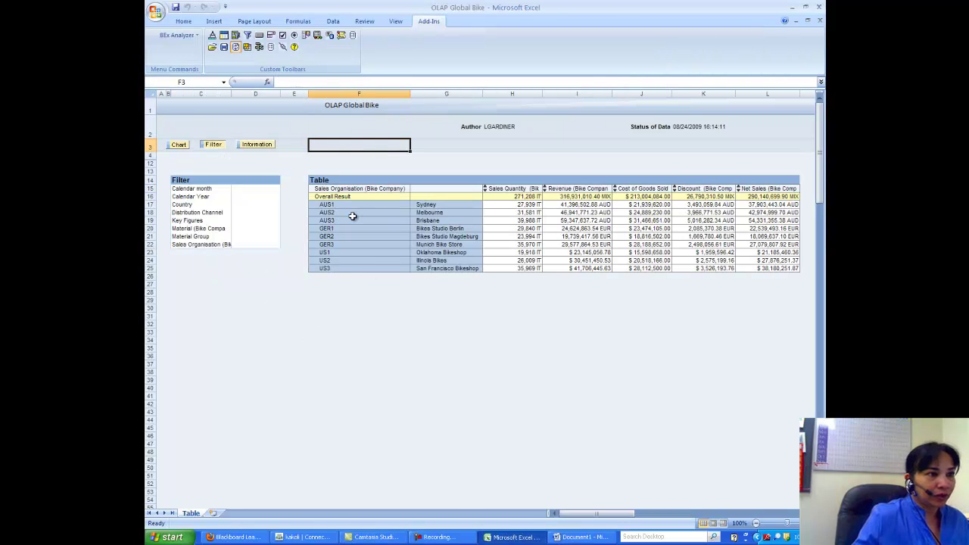
right_click(188, 205)
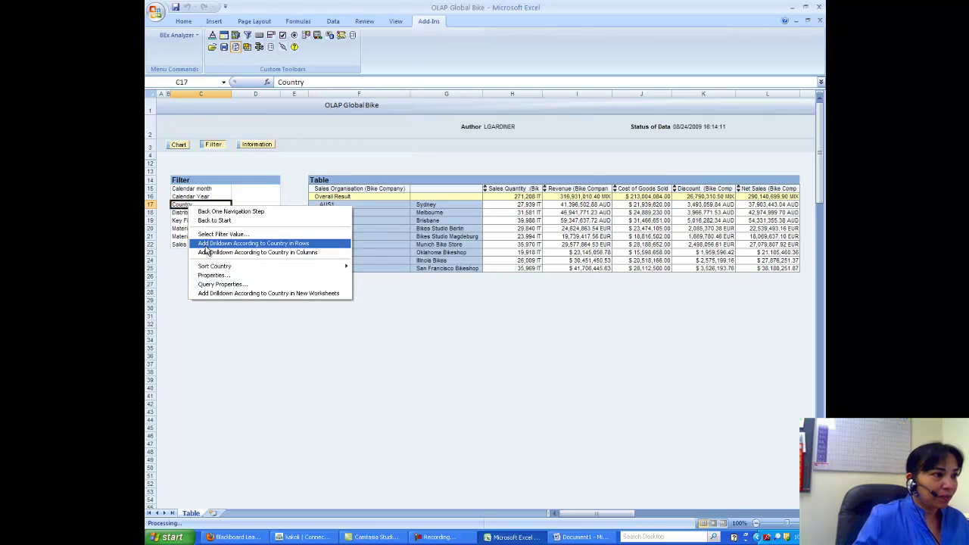
click(213, 235)
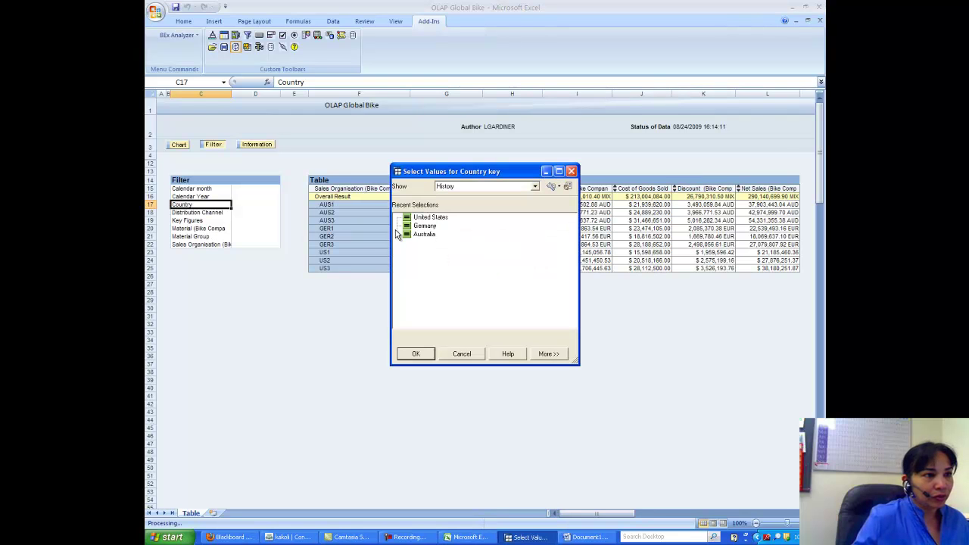
click(535, 187)
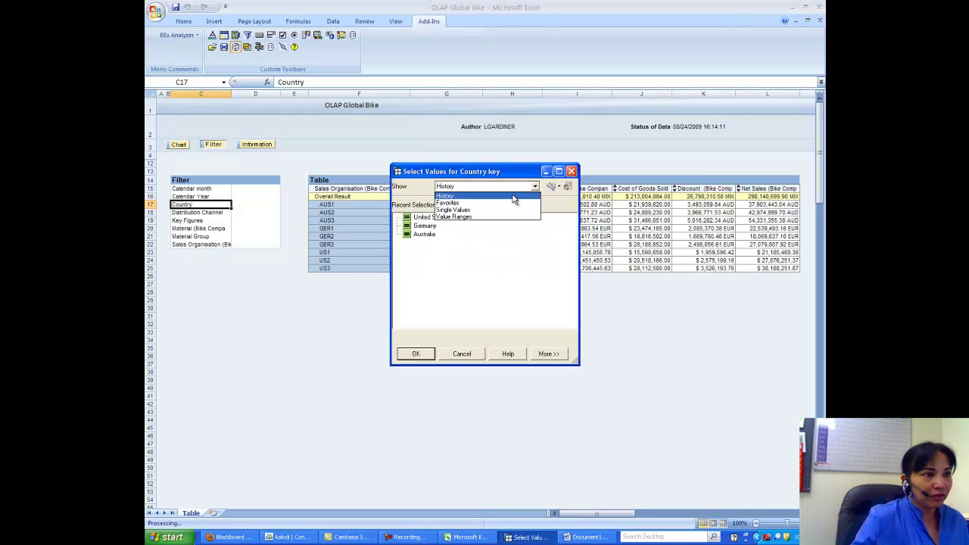
click(471, 215)
click(421, 249)
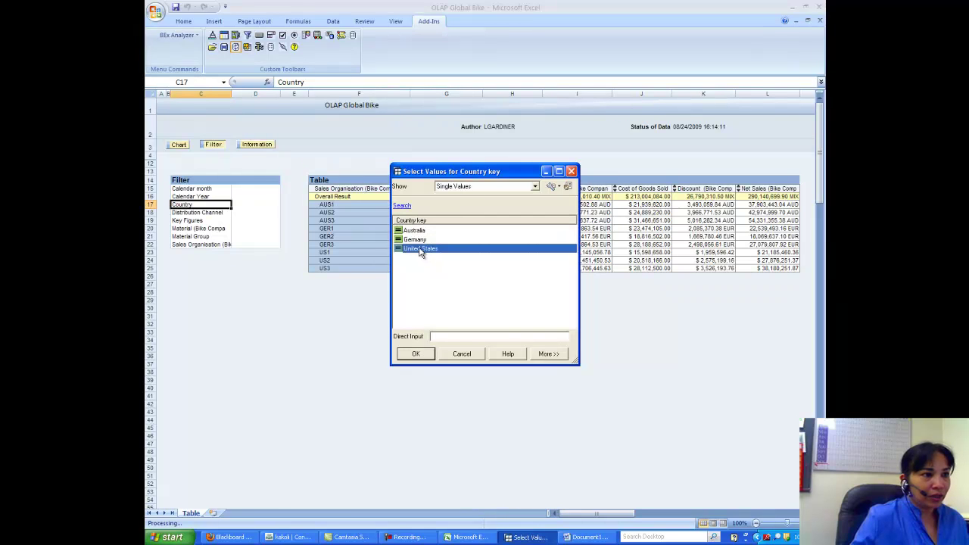
click(418, 230)
click(416, 354)
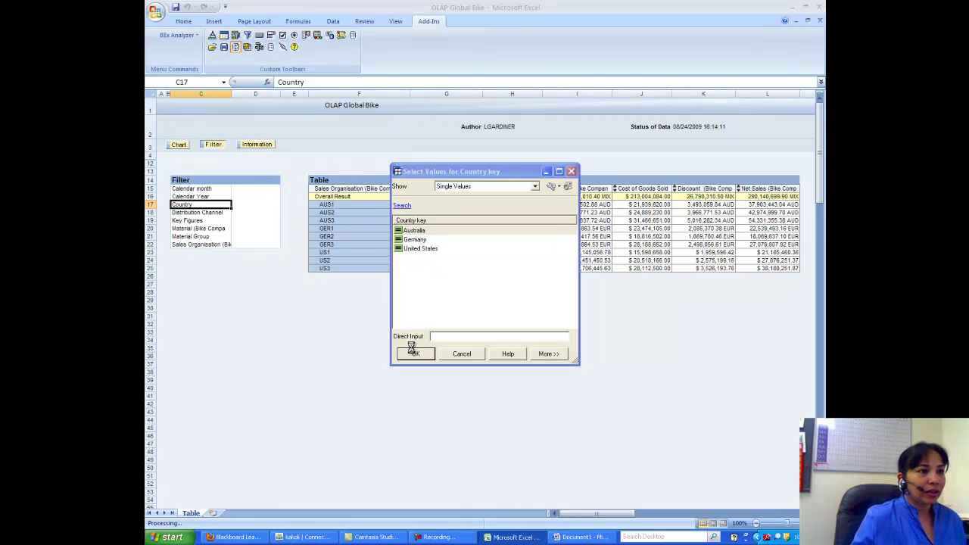
Step: Filter Distribution Channel to Internet, giving overall revenue of 76,416,189.90 AUD
click(203, 212)
right_click(205, 212)
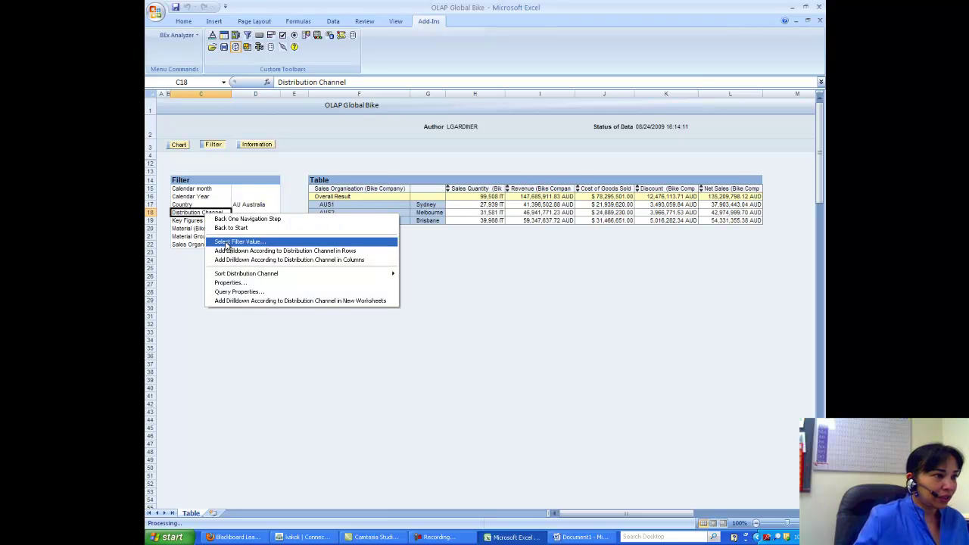
click(227, 243)
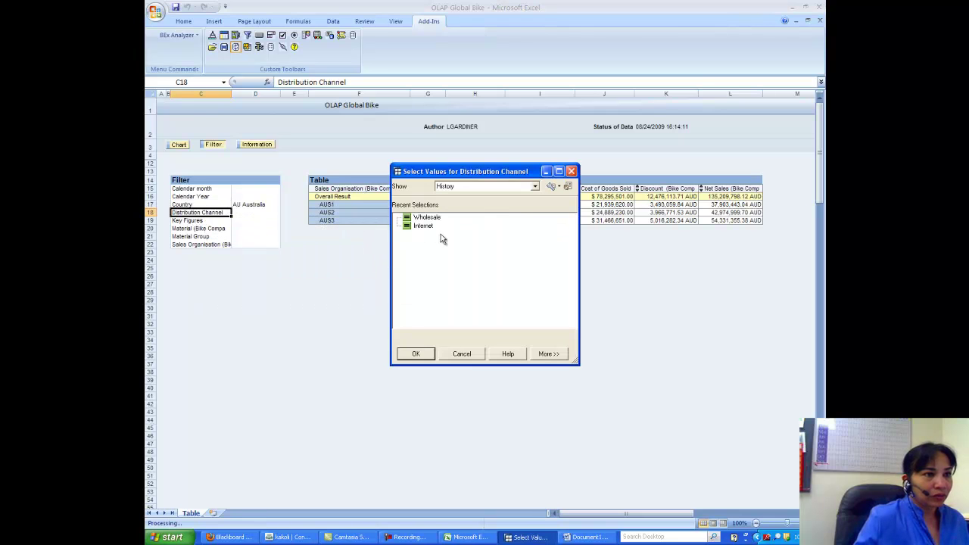
click(535, 187)
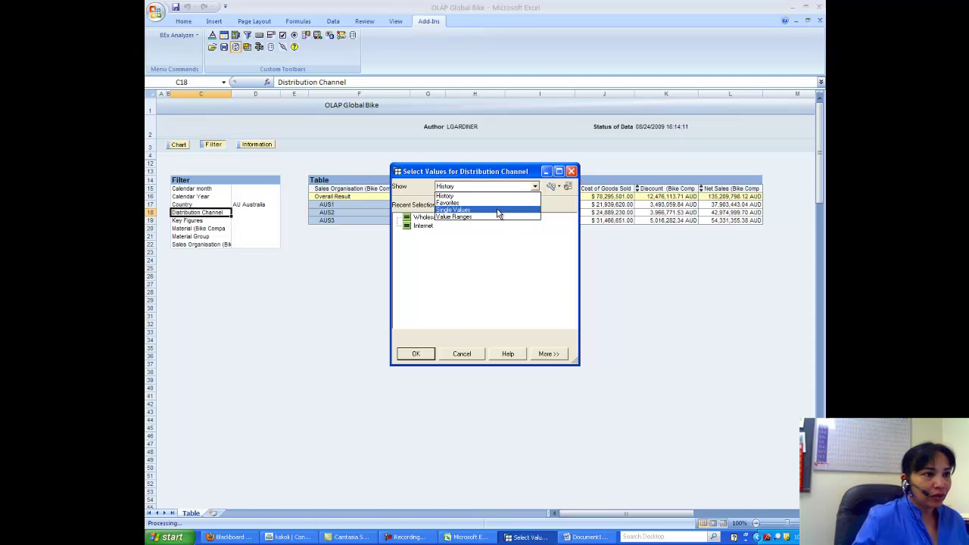
click(453, 194)
click(413, 230)
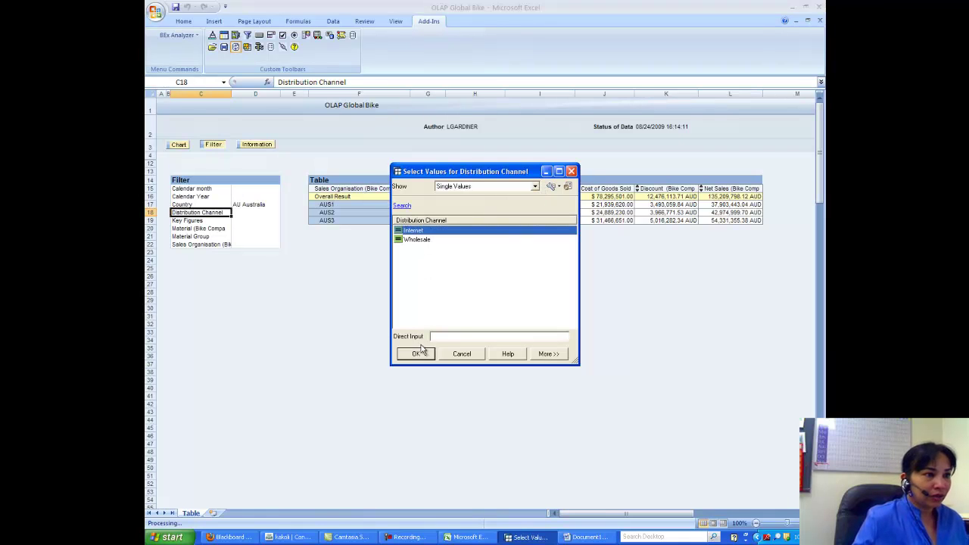
click(415, 354)
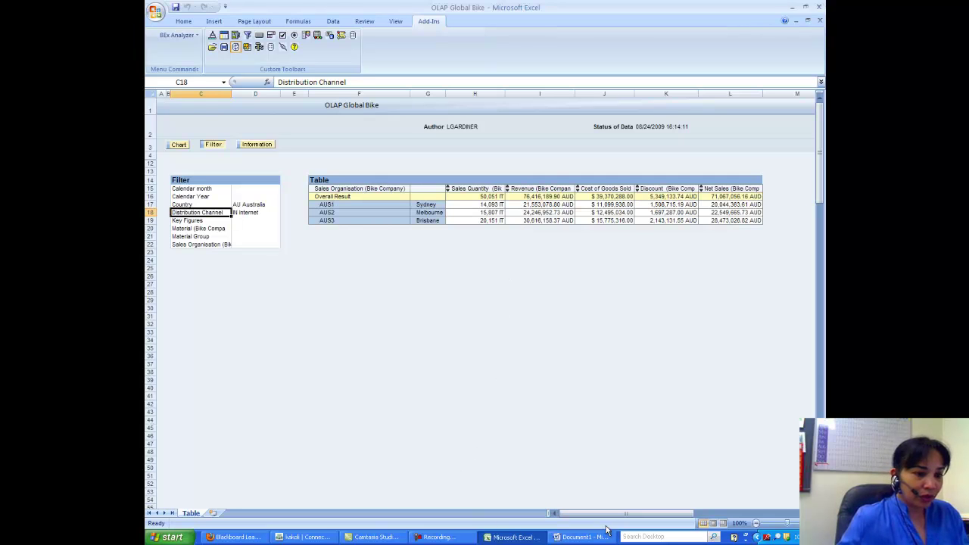
Step: Answer question 1 in Word with the revenue 76,416, 189.90 AUD
click(575, 537)
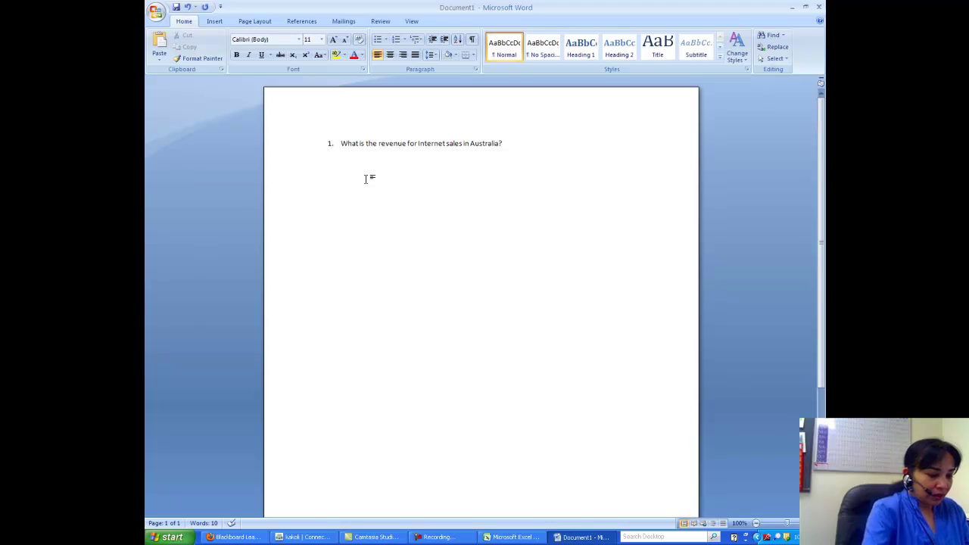
text(76,)
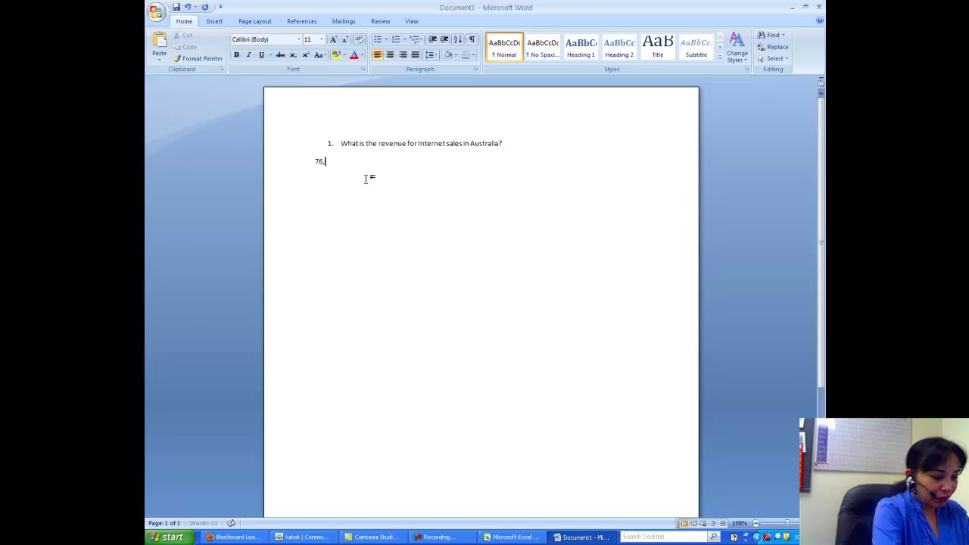
text(416,)
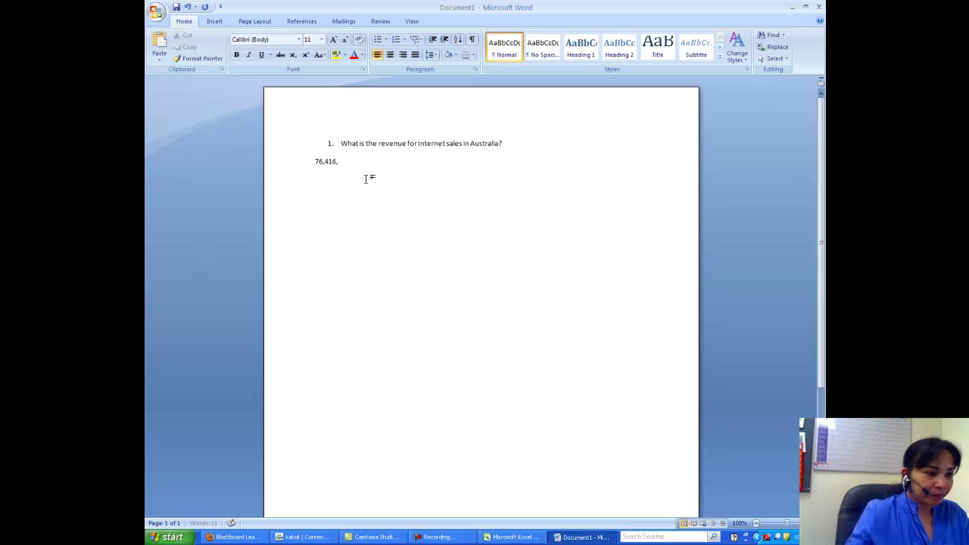
click(487, 539)
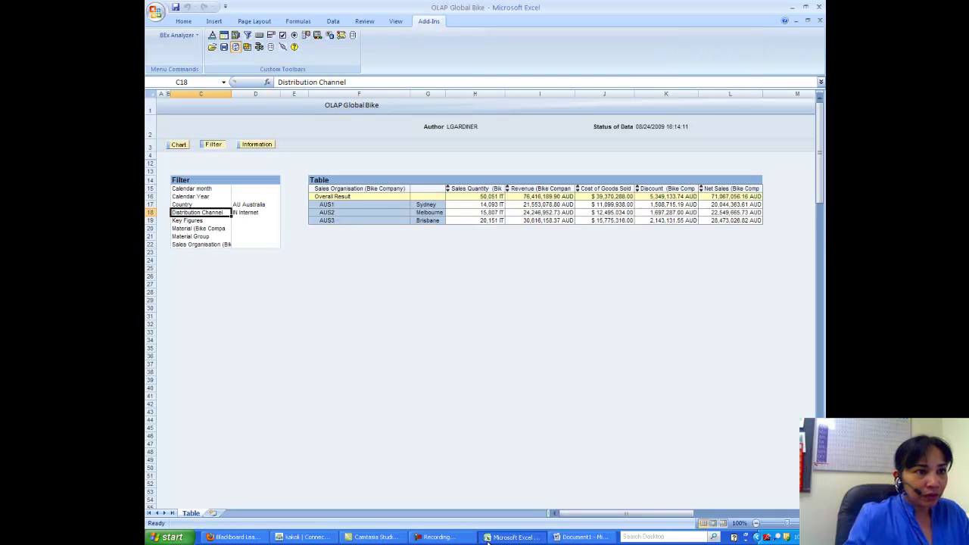
click(580, 537)
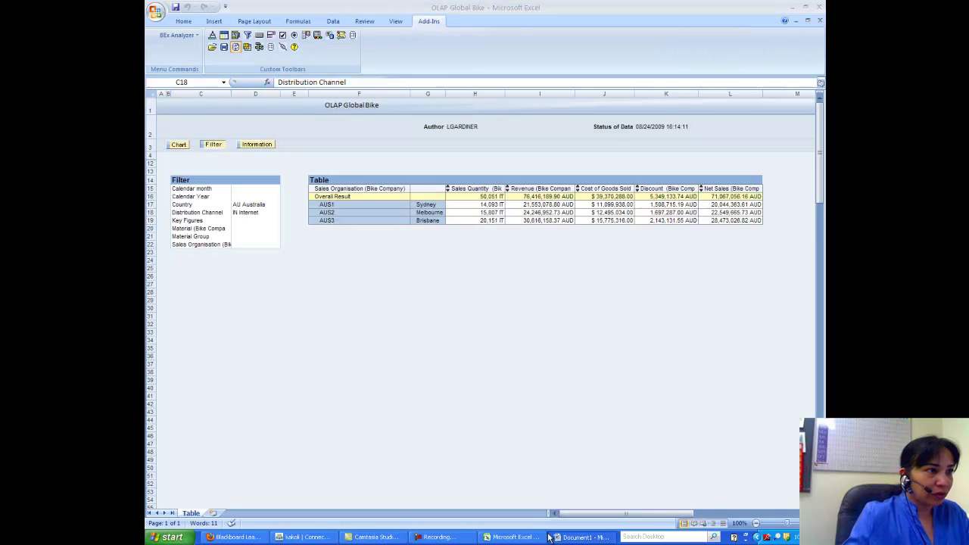
click(559, 536)
text(9.)
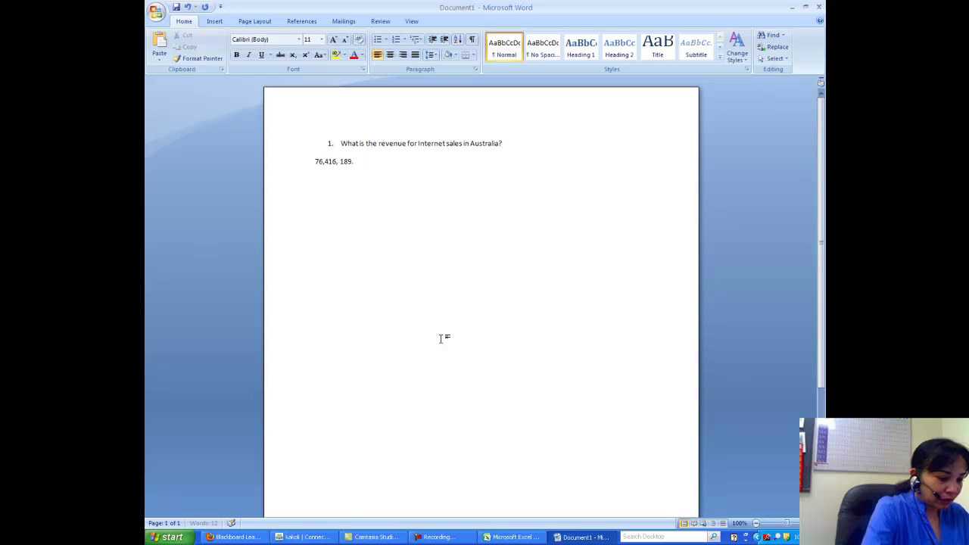
text(90 AUD)
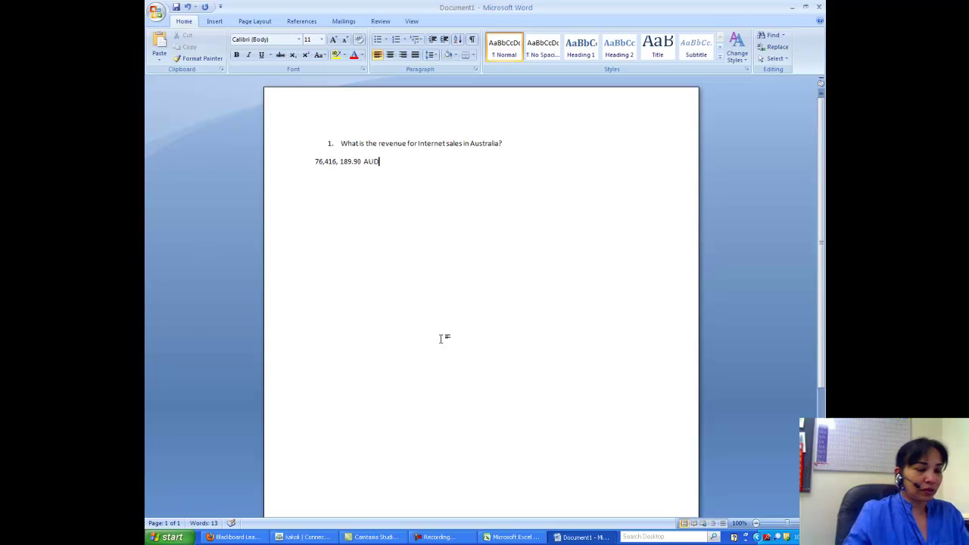
key(Return)
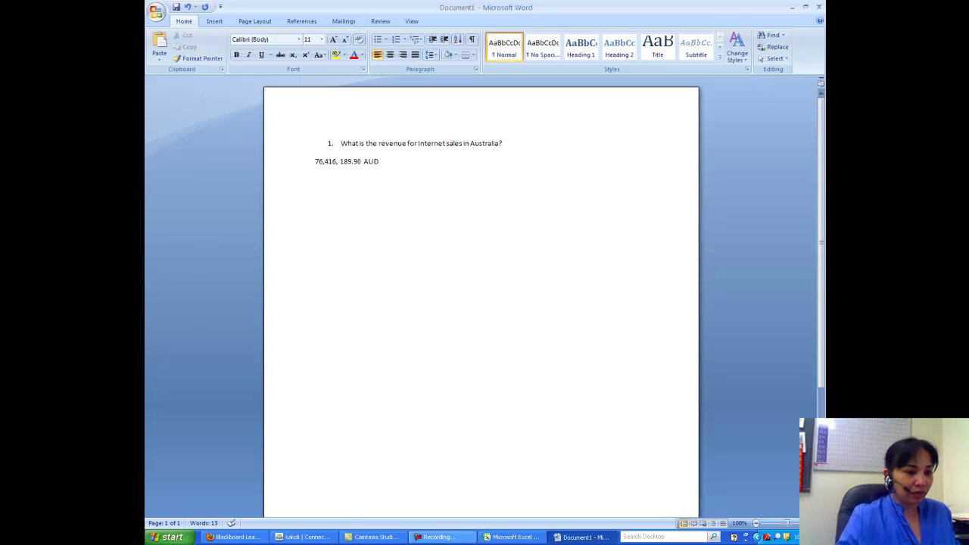
Step: Paste the screenshot of the filtered report below the answer
click(506, 537)
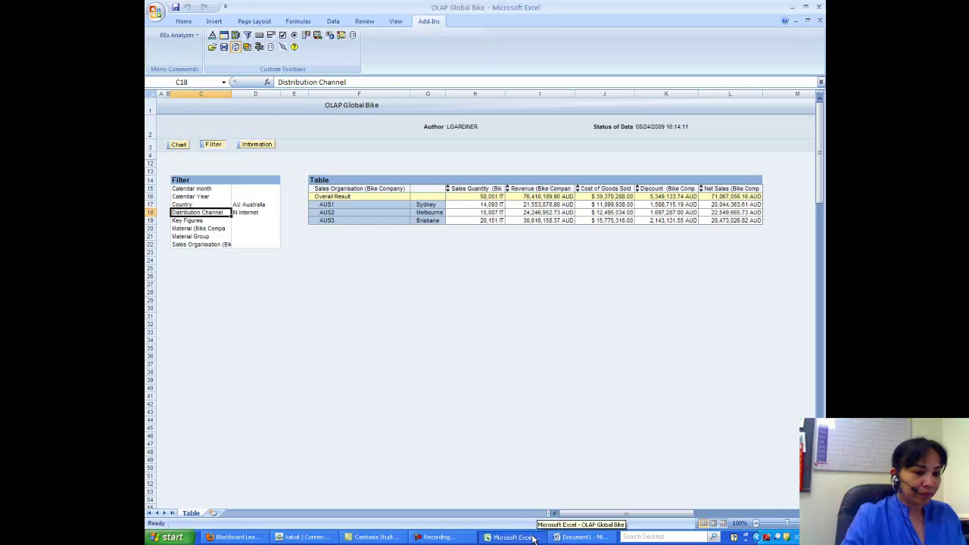
click(558, 538)
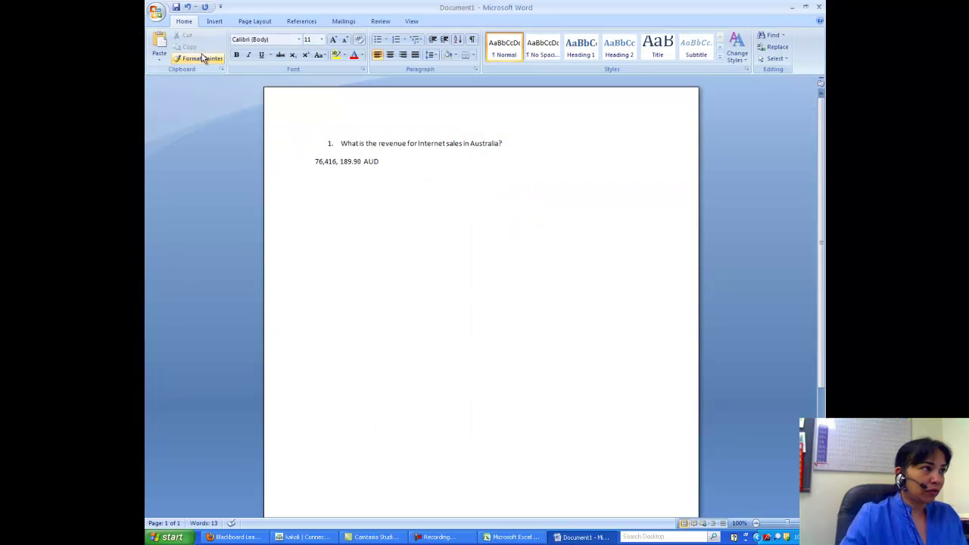
click(159, 47)
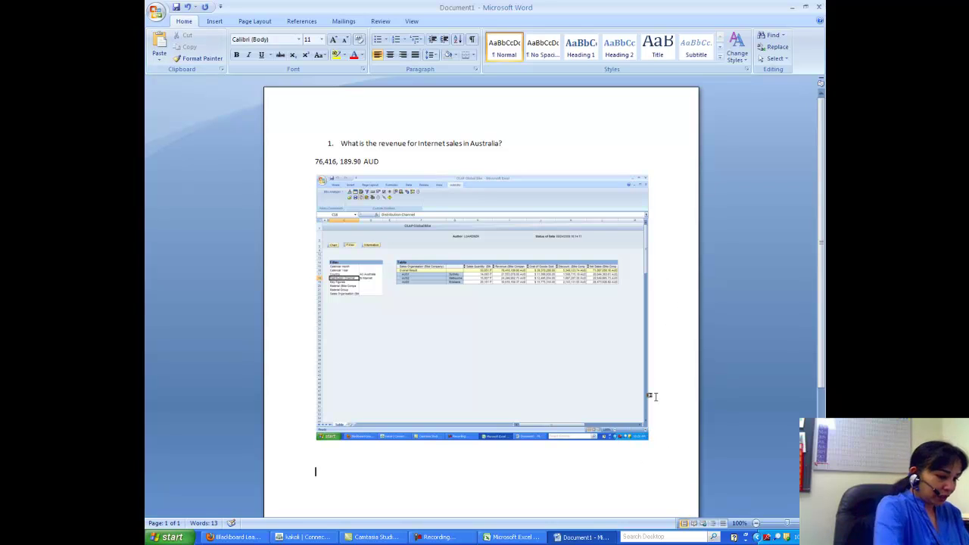
Step: Type question 2: 'What is the Sales Quantity for Wholesale for the first quarter of 2007 in the United States?'
text(2.   )
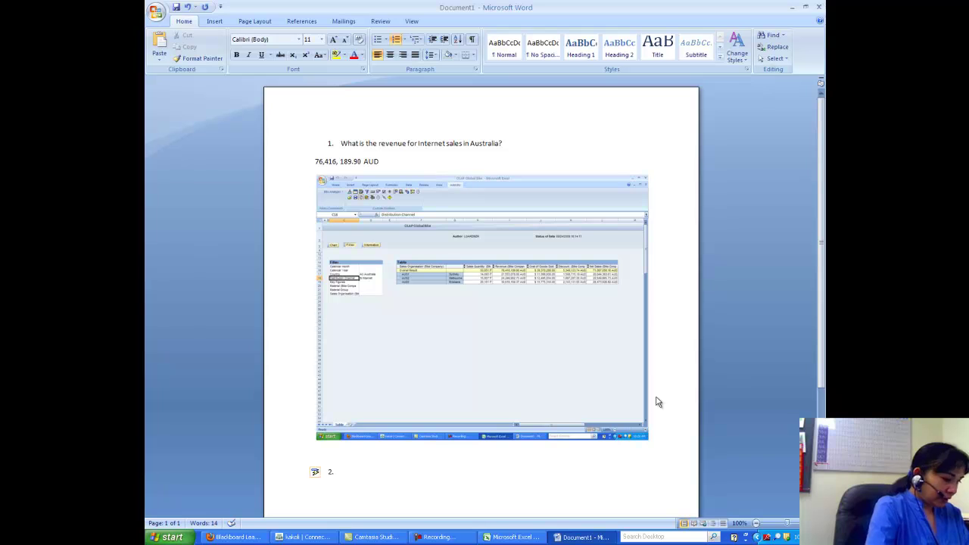
text(What is)
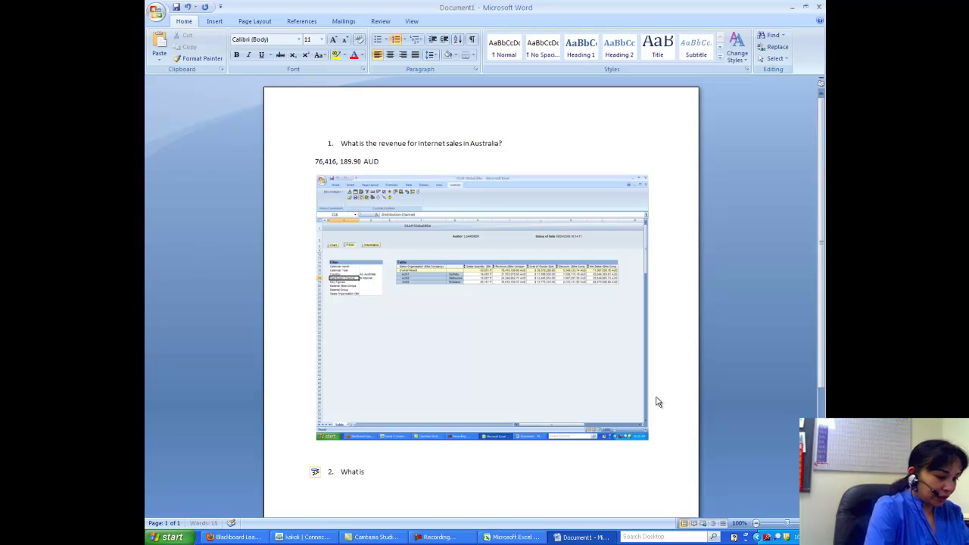
text( the )
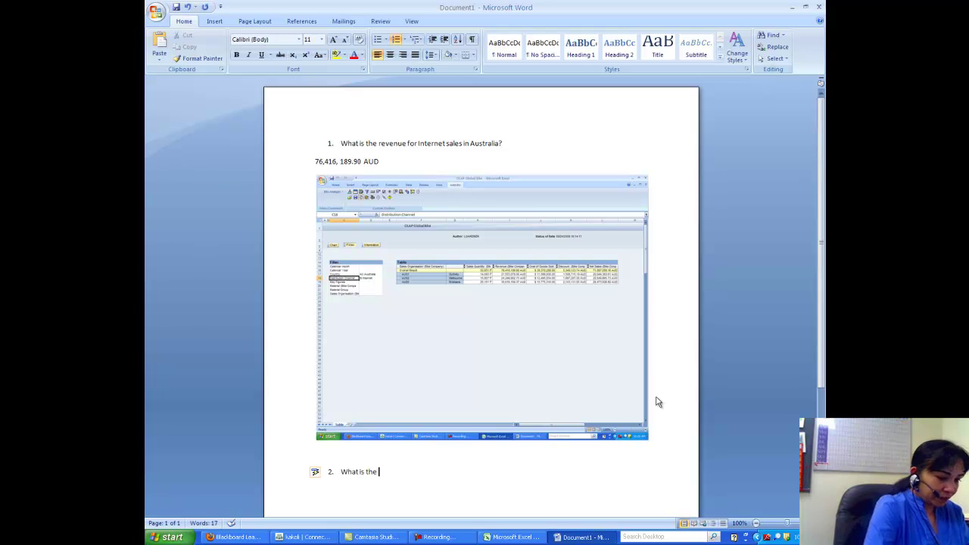
text(Sales Quan)
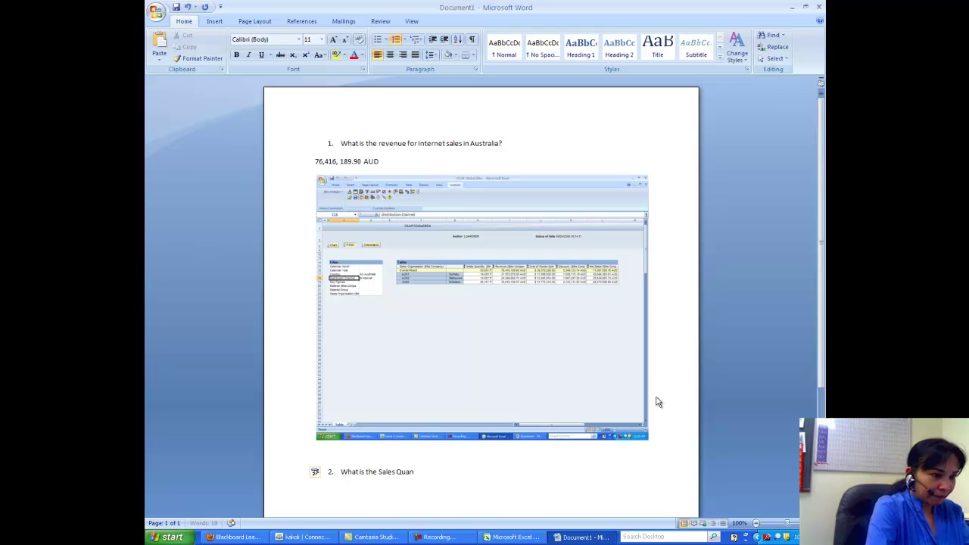
text(tity for)
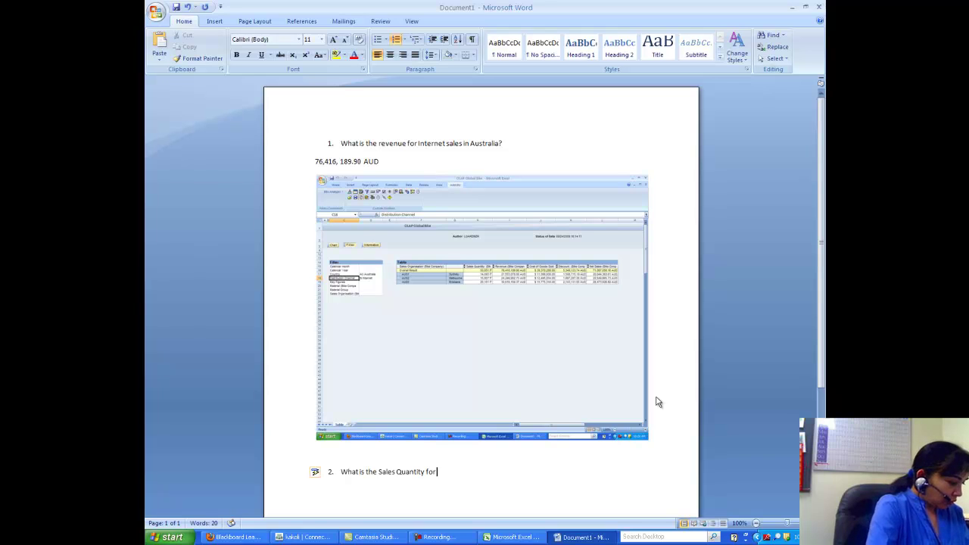
text( Whole sale)
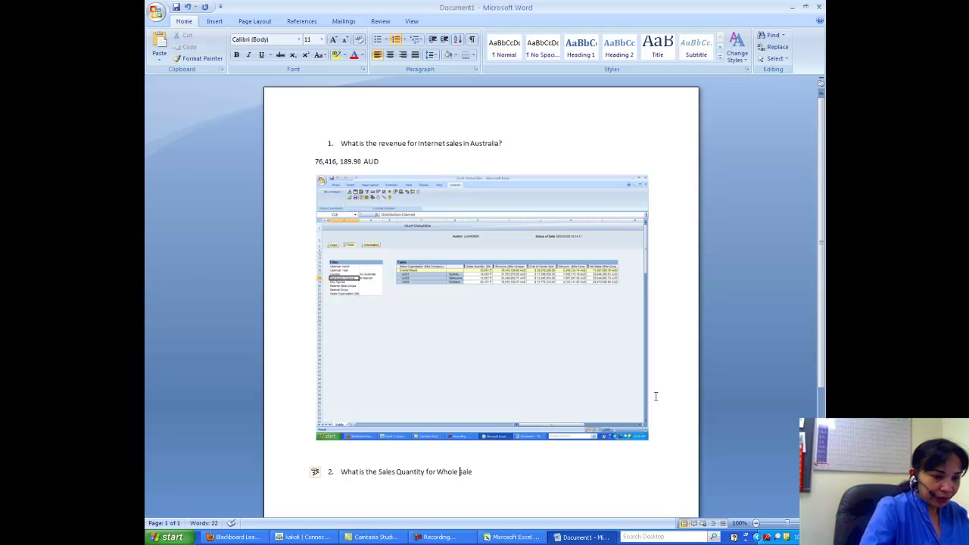
key(BackSpace)
key(End)
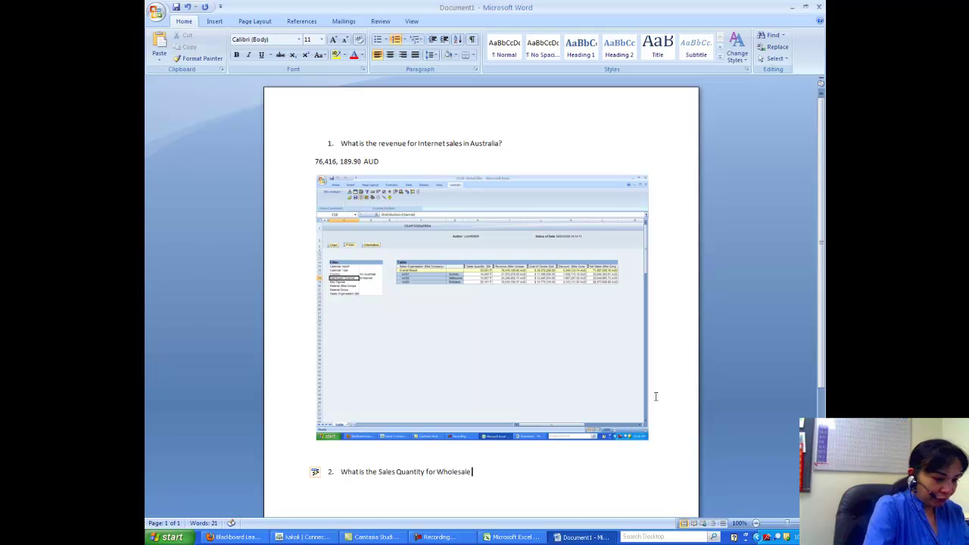
text(for the first)
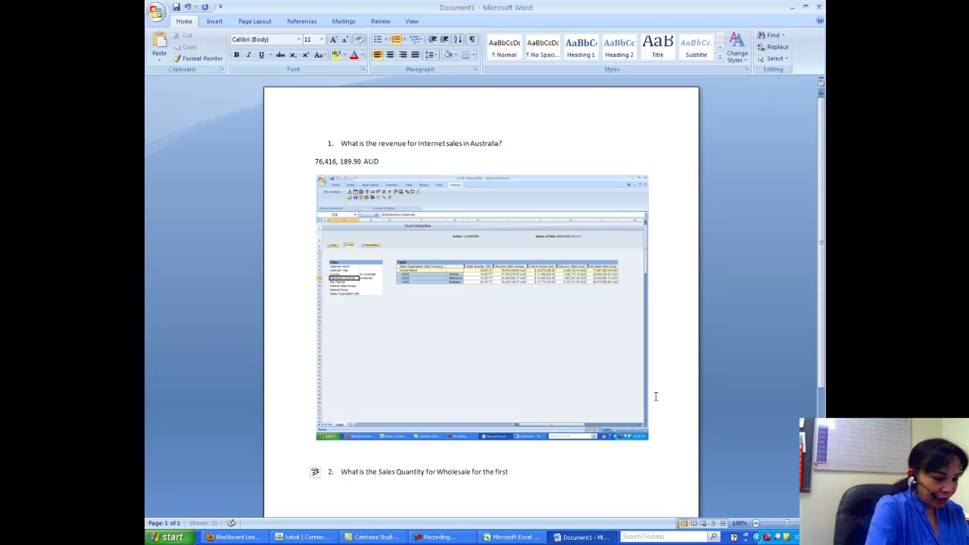
text( quarter)
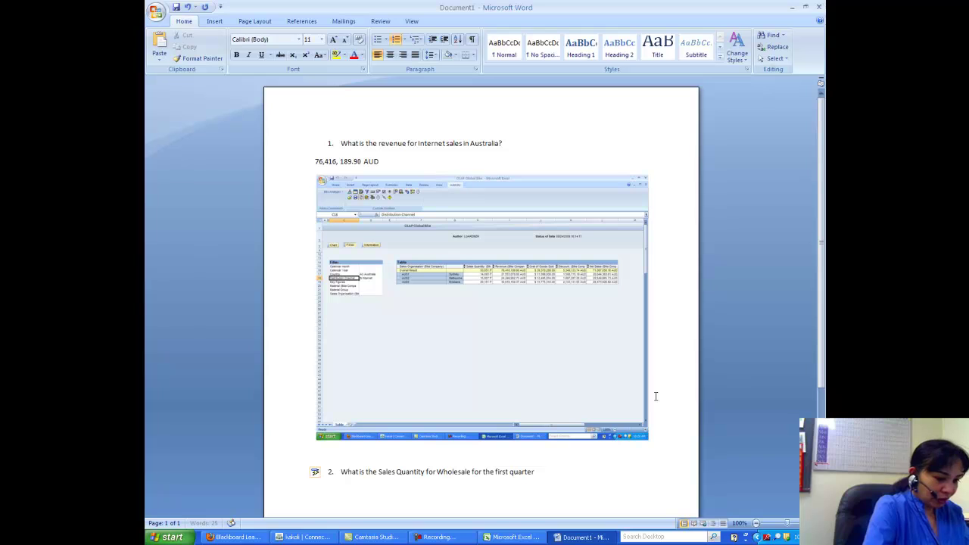
text( of 2007 in the )
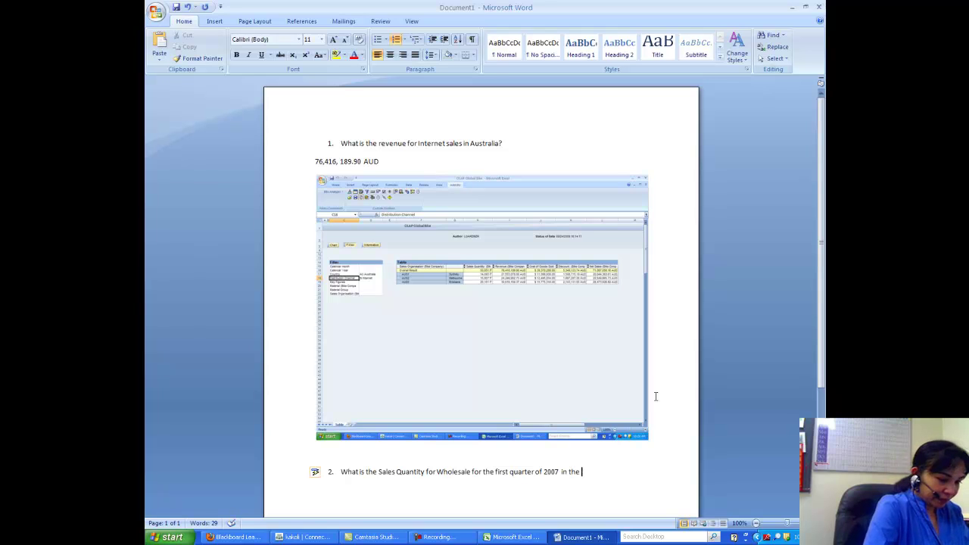
text(United States?)
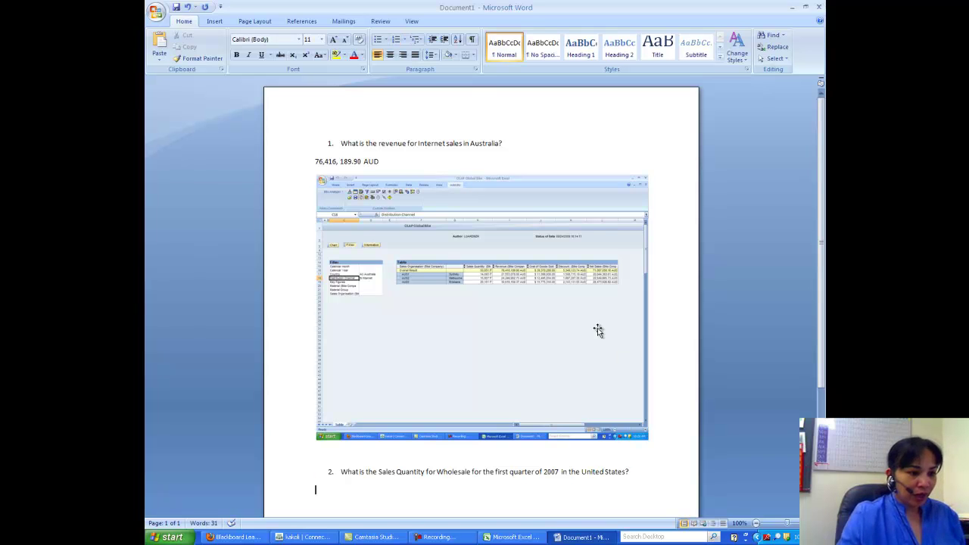
Step: Reset the query with Back to Start and filter Distribution Channel to Wholesale
click(513, 537)
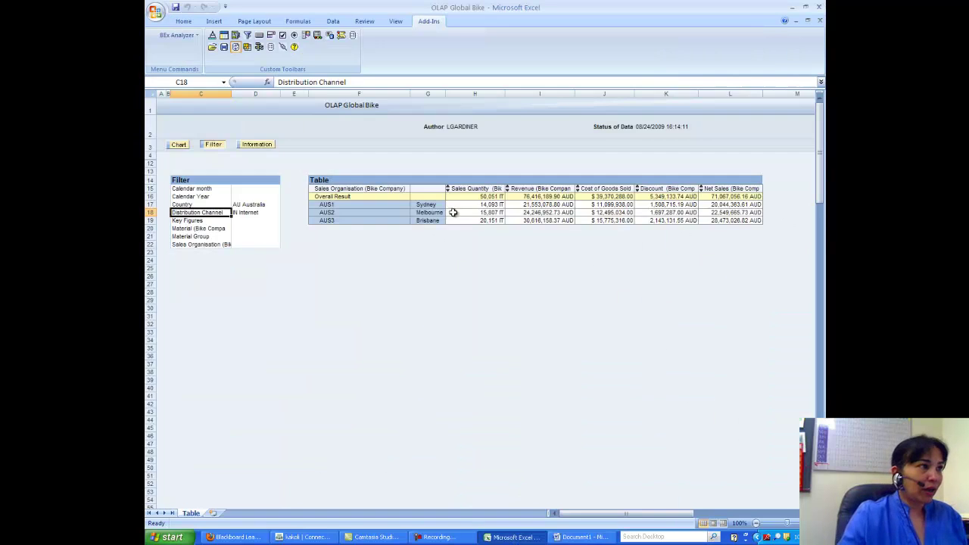
right_click(372, 201)
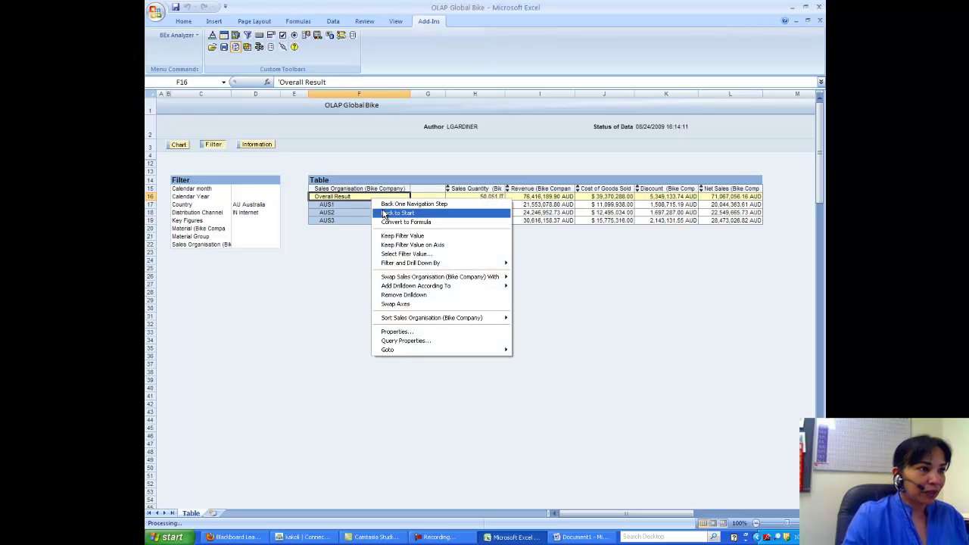
click(383, 213)
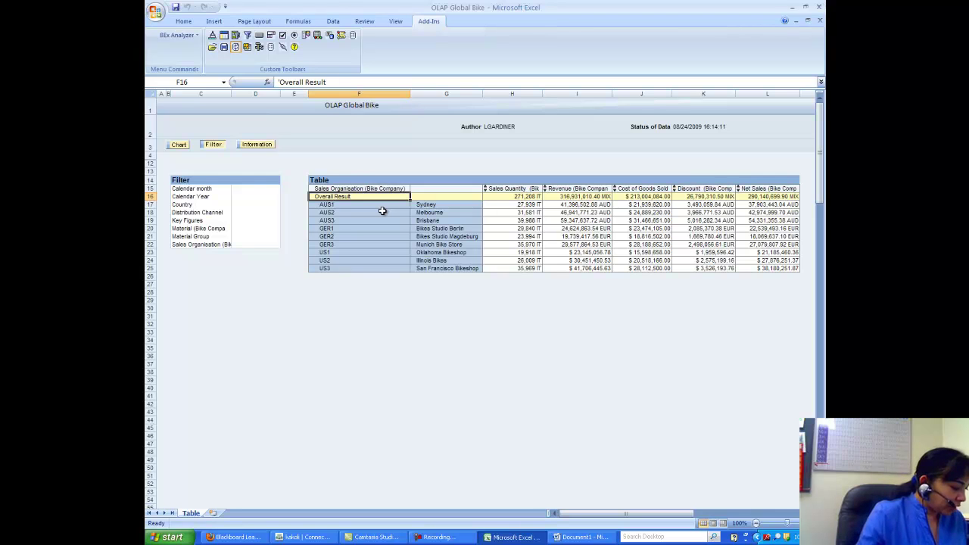
right_click(214, 214)
click(249, 243)
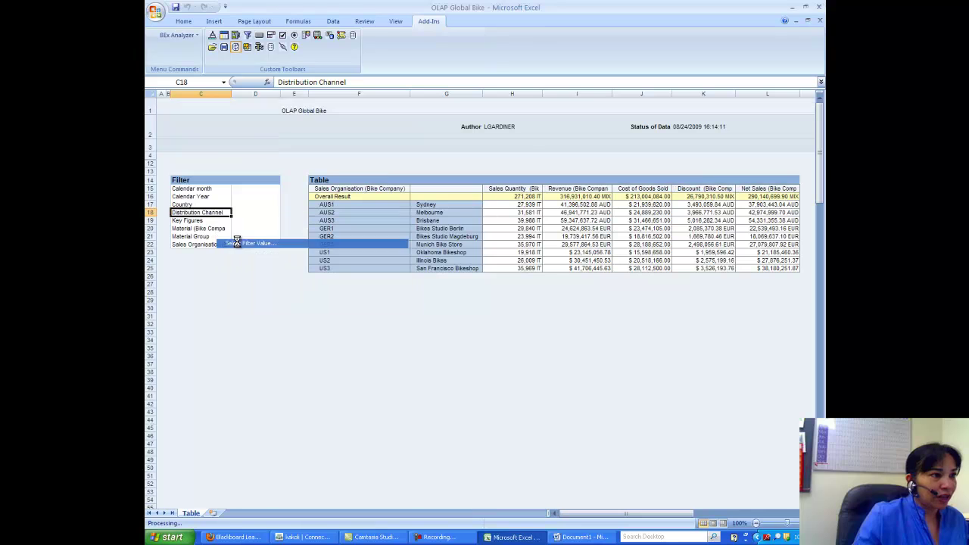
click(427, 225)
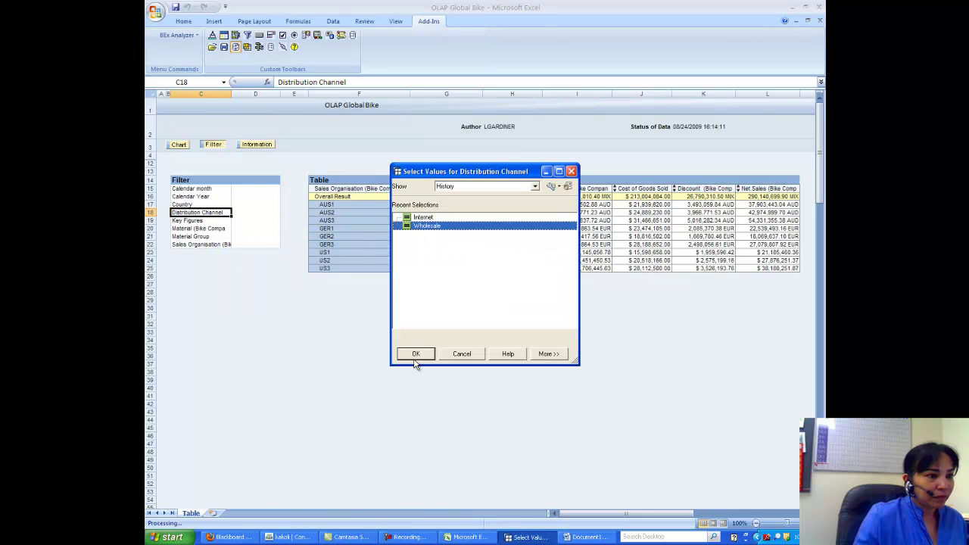
click(416, 354)
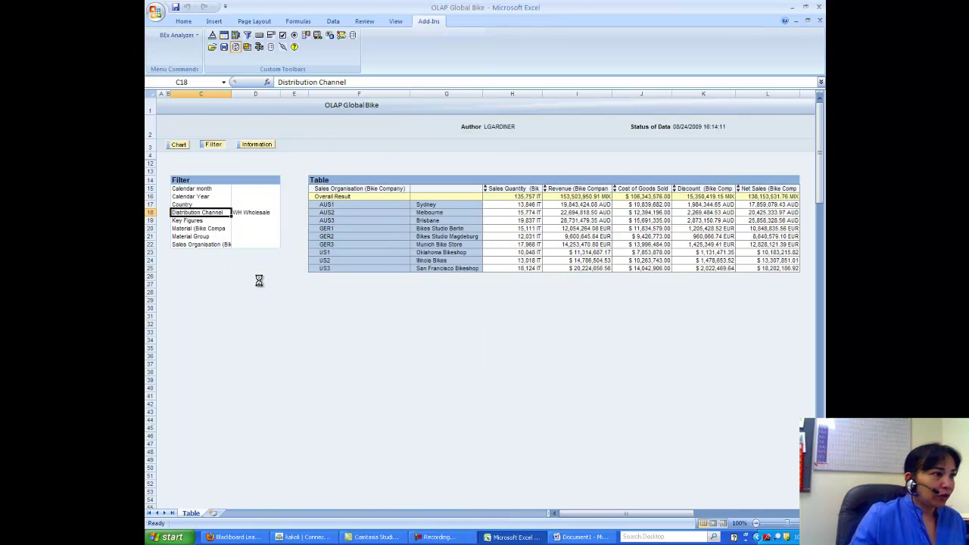
Step: Filter Country to United States, leaving only US1, US2 and US3
right_click(187, 206)
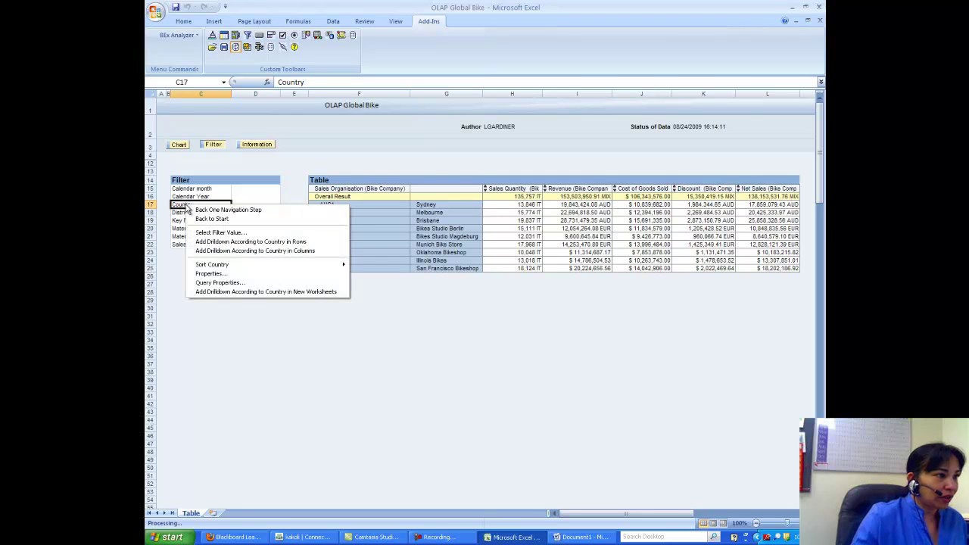
click(224, 233)
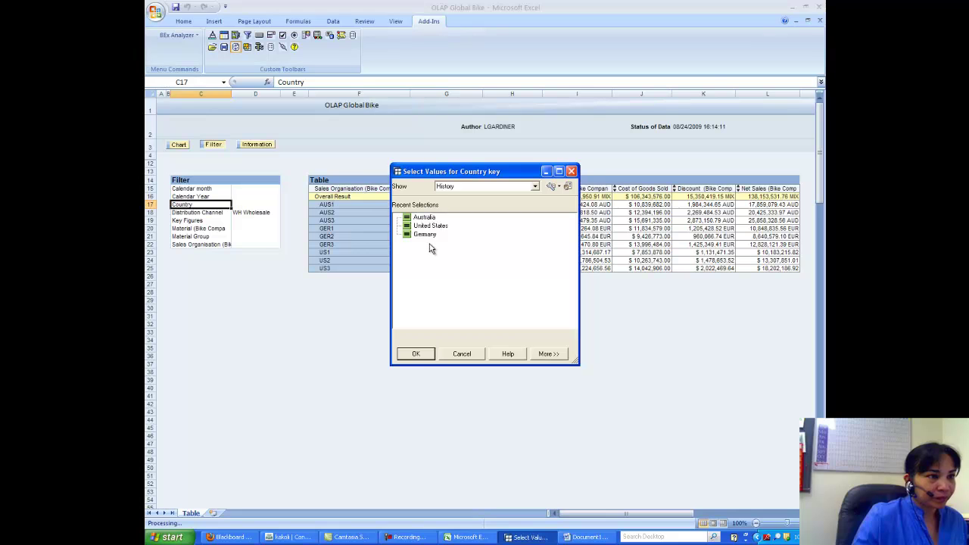
click(430, 226)
click(417, 354)
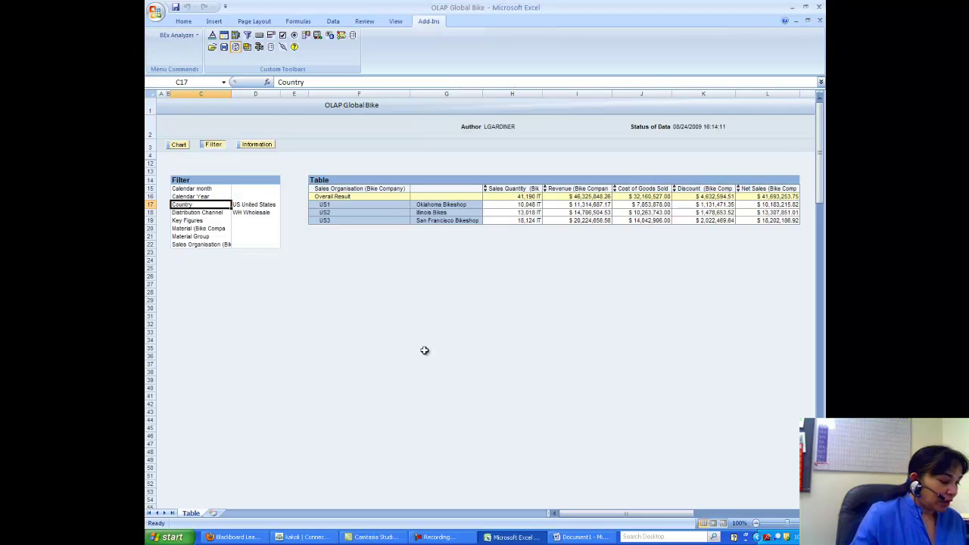
Step: Filter Calendar month to January - March
right_click(206, 190)
click(231, 217)
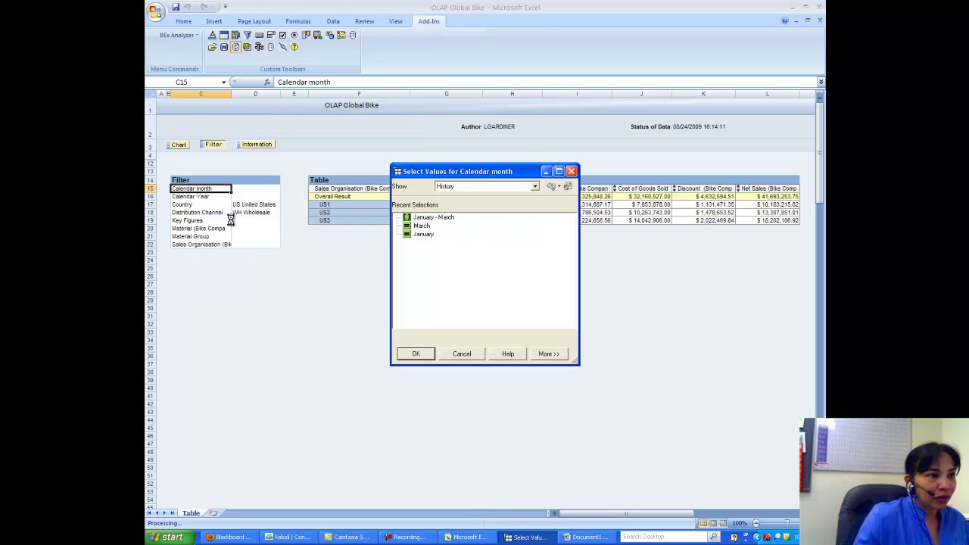
click(433, 219)
click(426, 356)
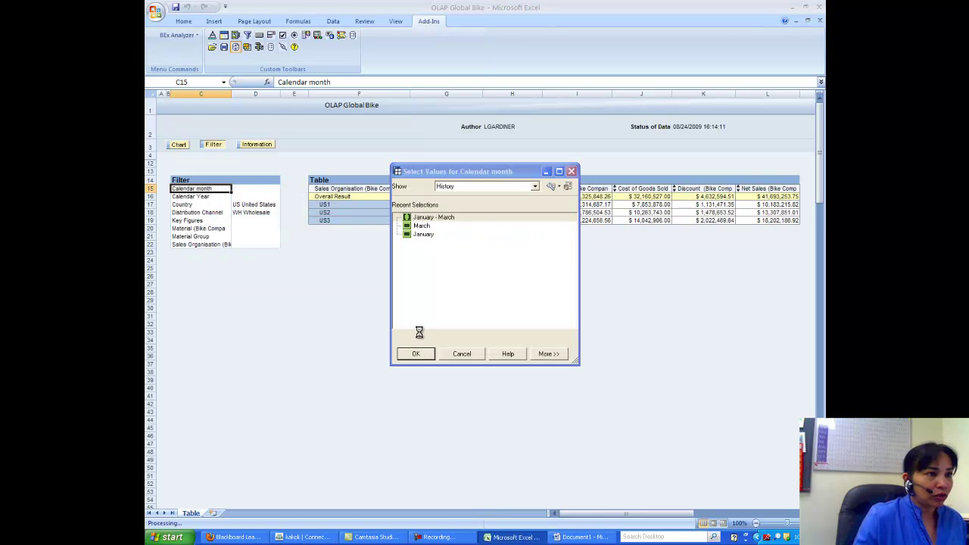
Step: Filter Calendar Year to 2007, bringing total sales quantity to 2,221 units
right_click(198, 198)
click(221, 227)
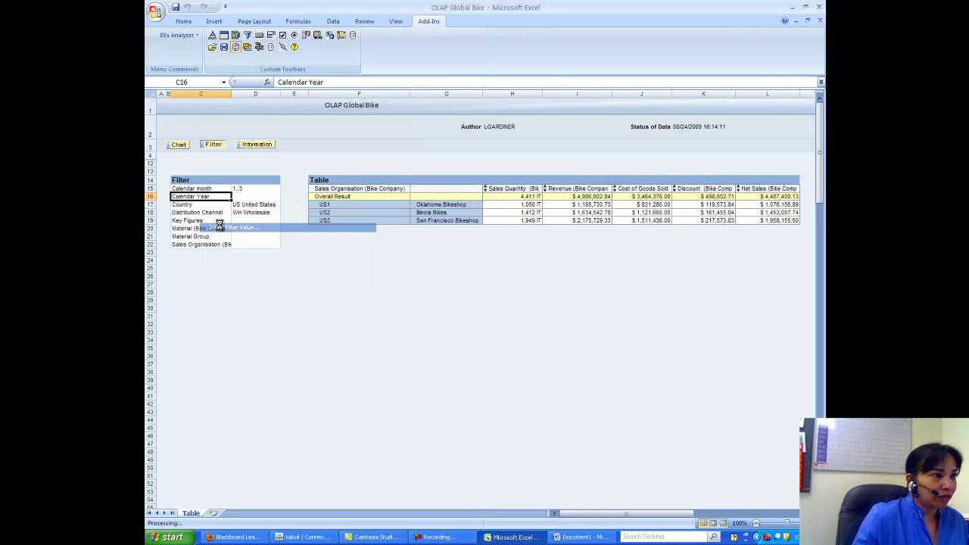
click(420, 217)
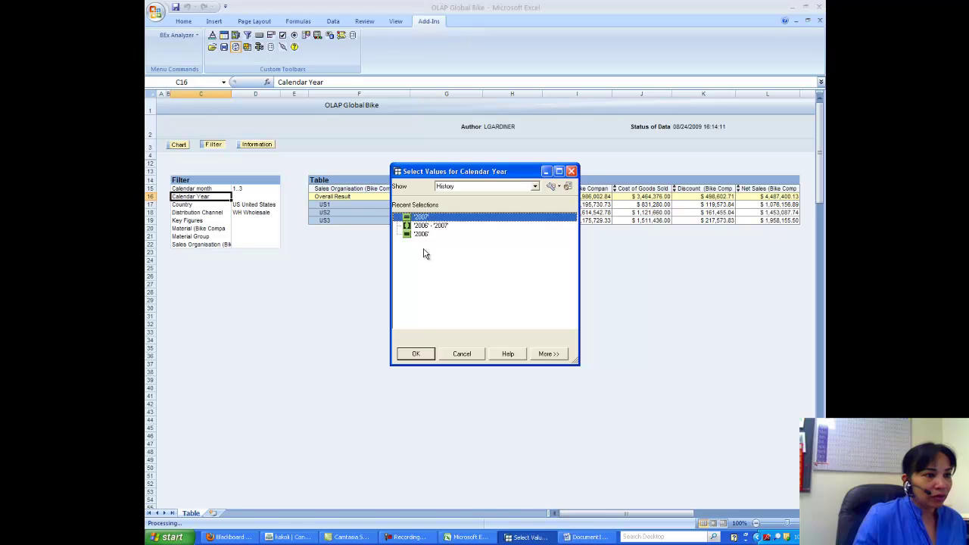
click(415, 354)
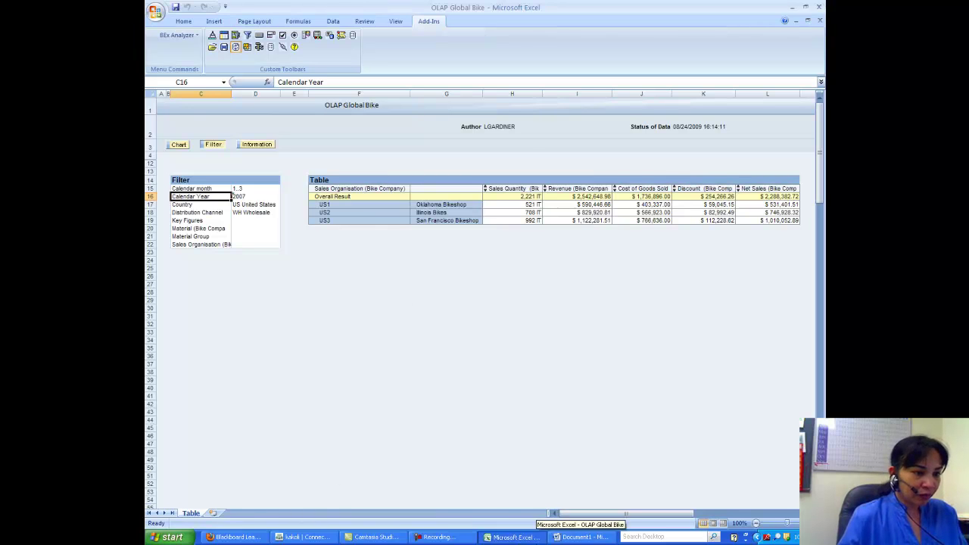
Step: Answer question 2 with 2221 IT and paste the filtered report screenshot below it
click(580, 537)
text(2221 IT)
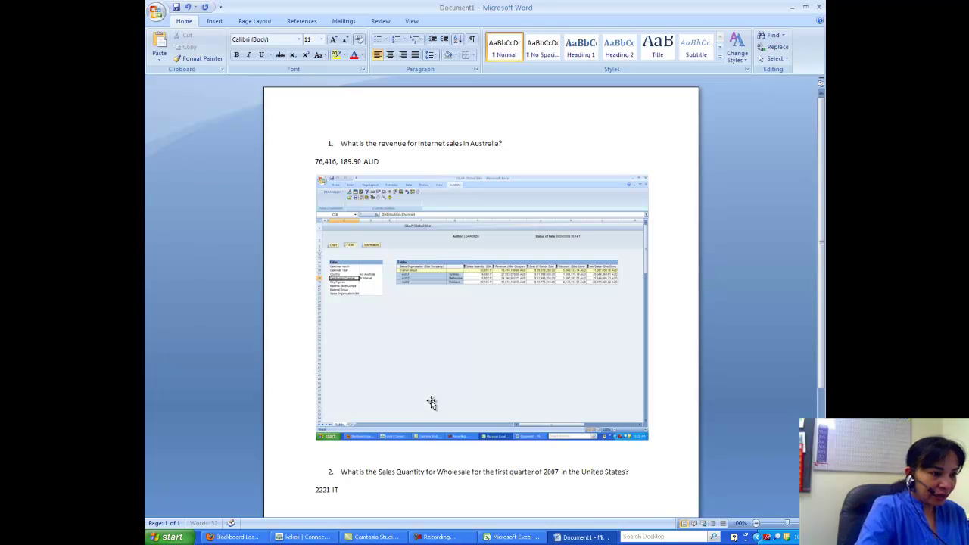
click(492, 536)
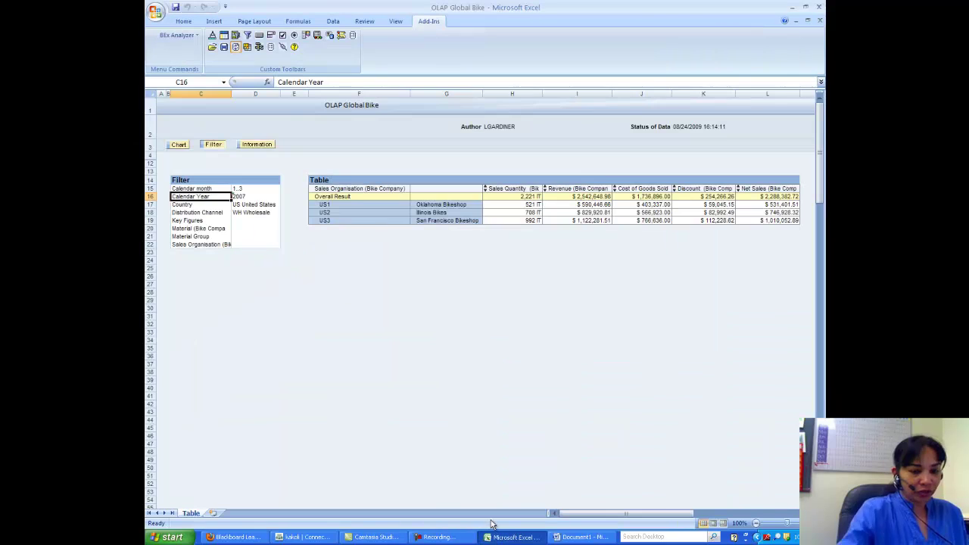
click(581, 536)
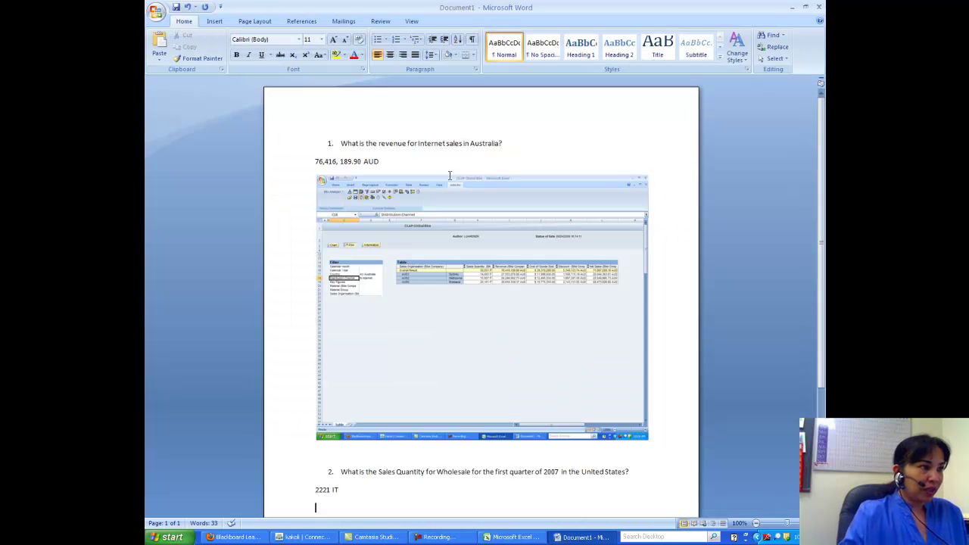
click(159, 44)
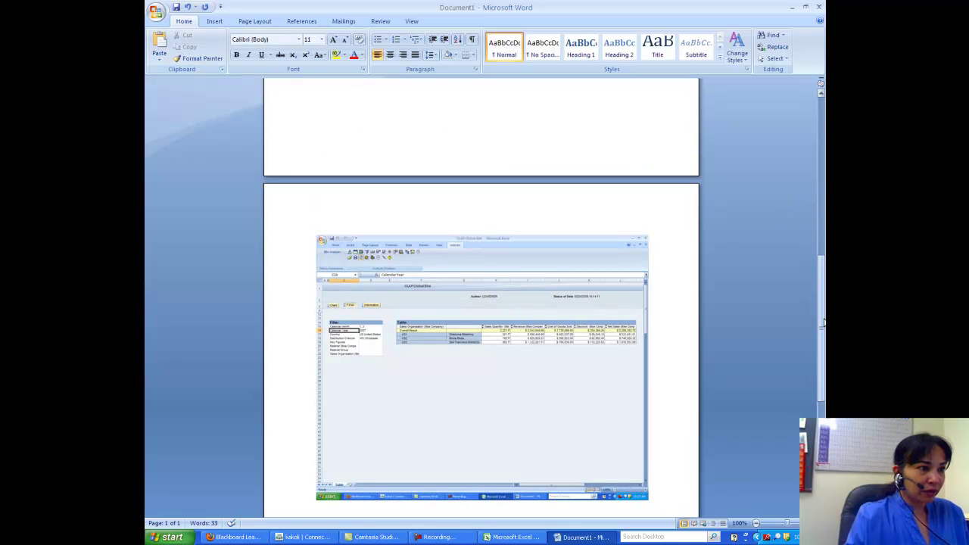
drag(820, 303, 821, 333)
key(Return)
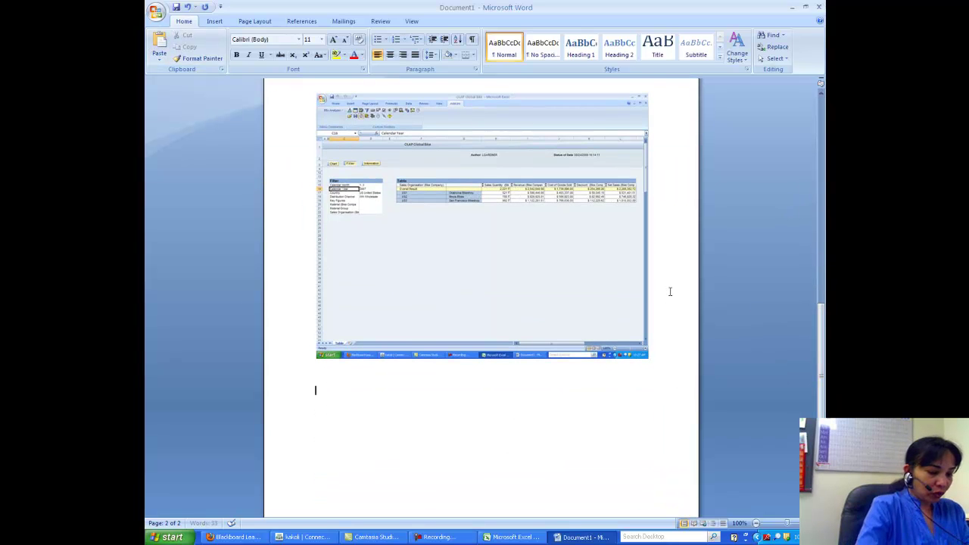
Step: Type question 3, 'Which Sales Organization has the highest revenues in USD?', correcting typos
text(3. )
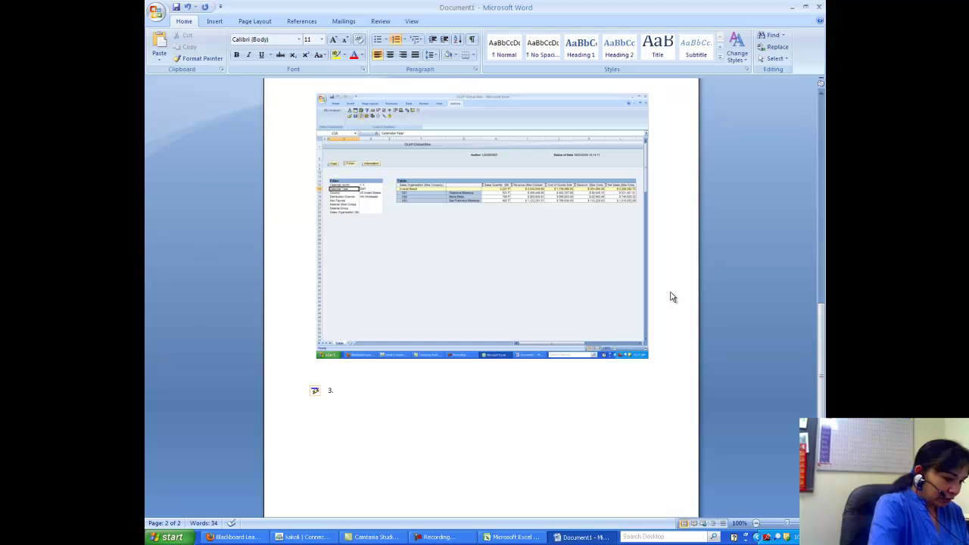
text(Which Sa)
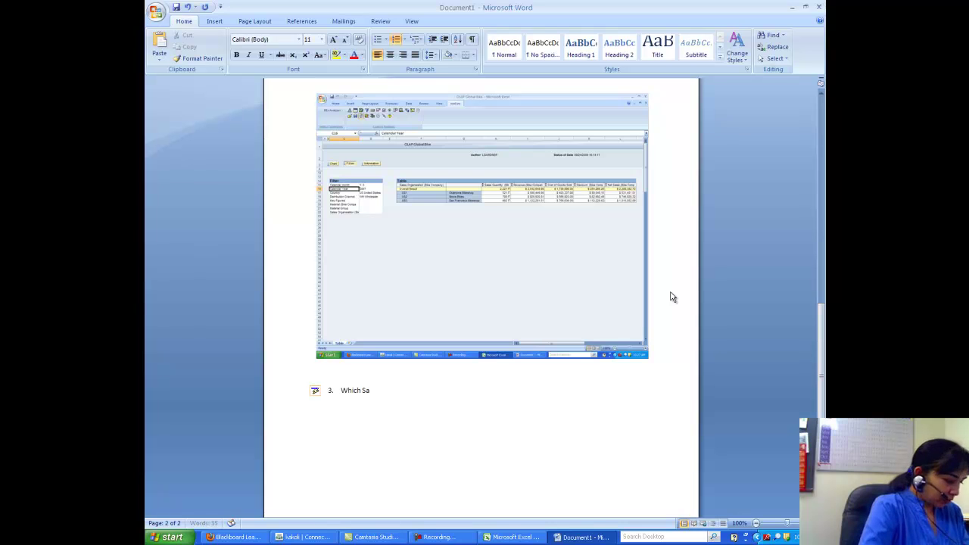
text(les Or)
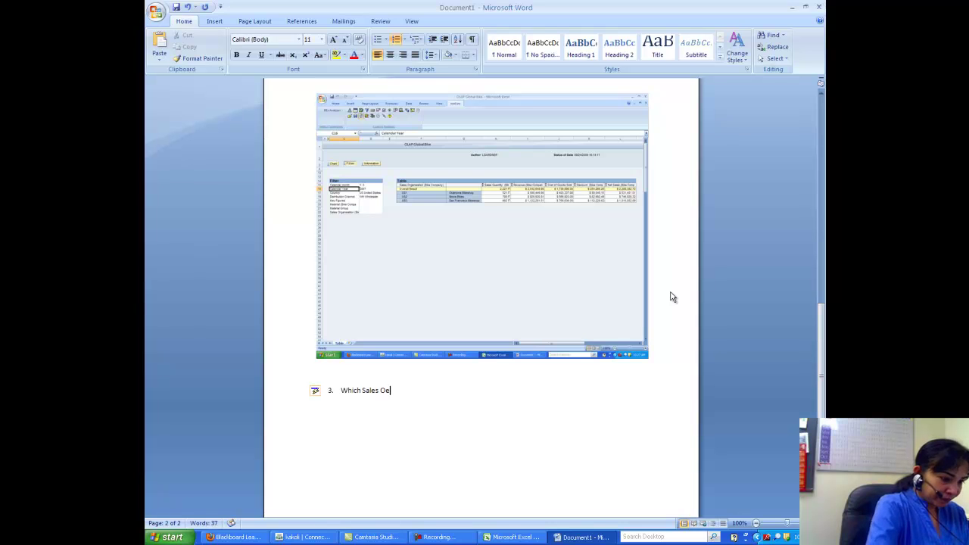
key(BackSpace)
text(rganizati)
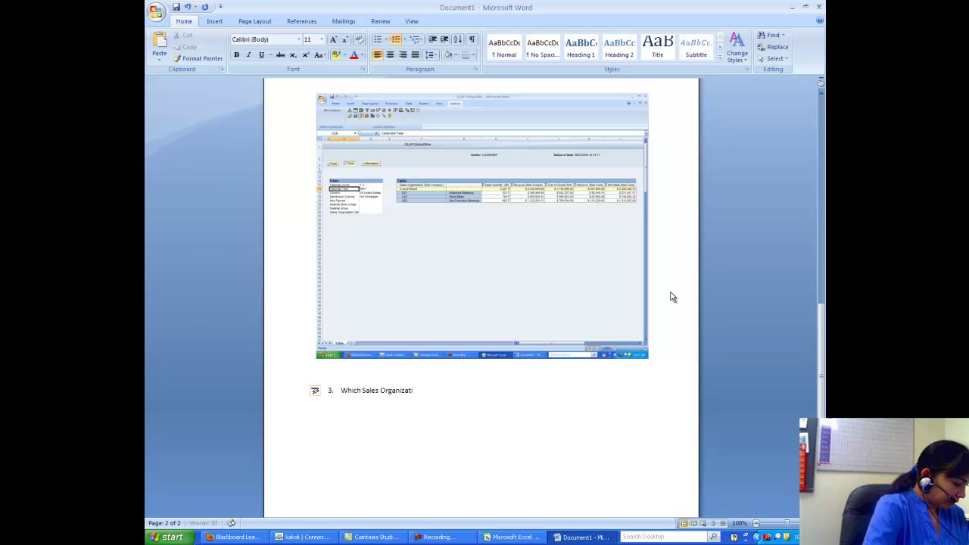
text(on has th)
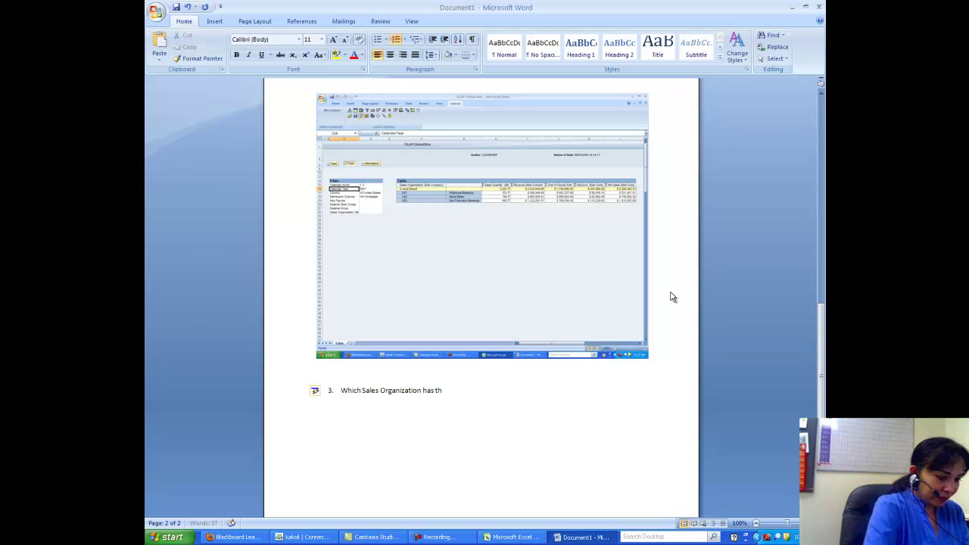
text(e highest)
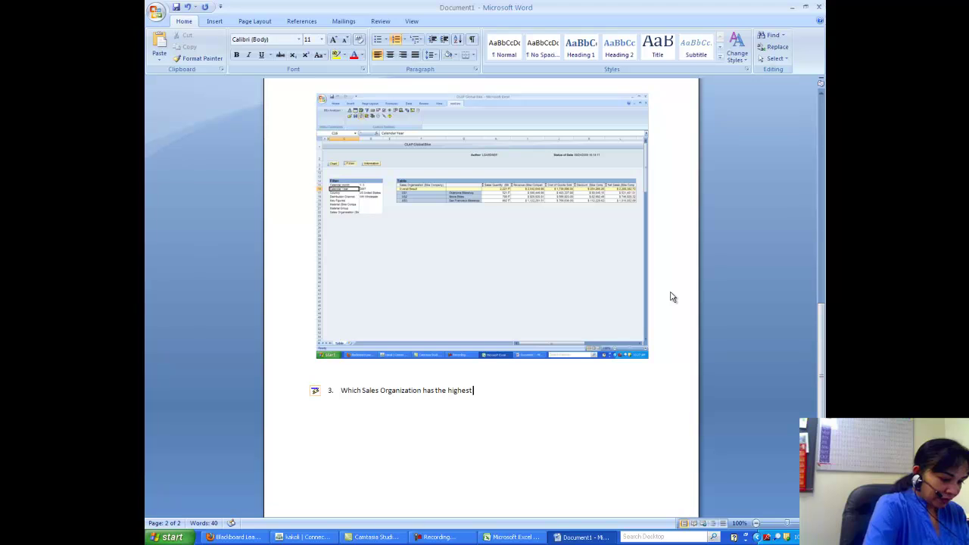
text( revenues is)
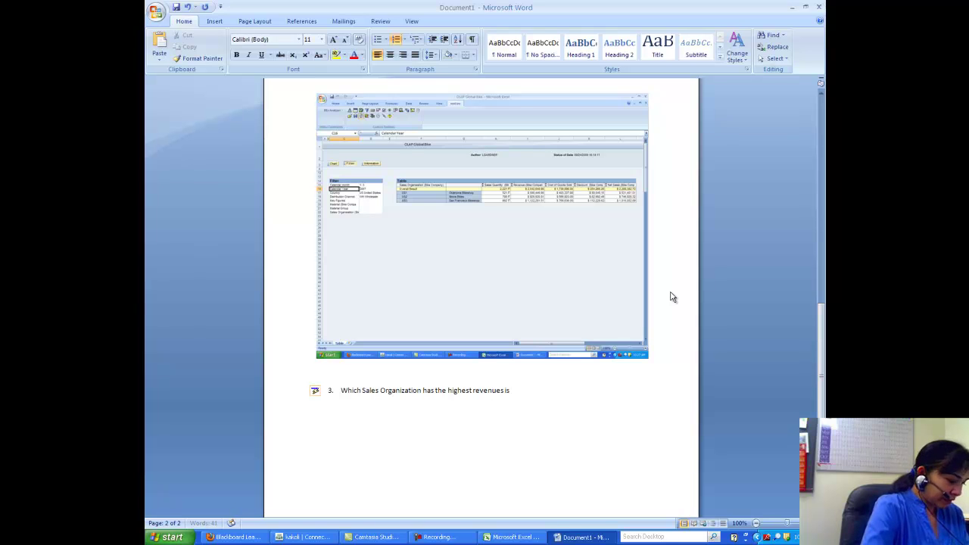
key(BackSpace)
text(n USD)
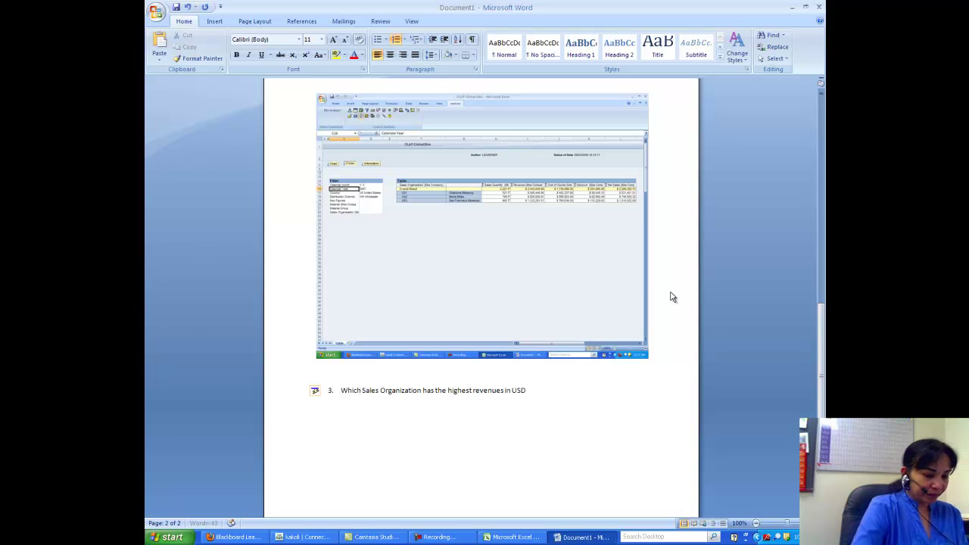
text(?)
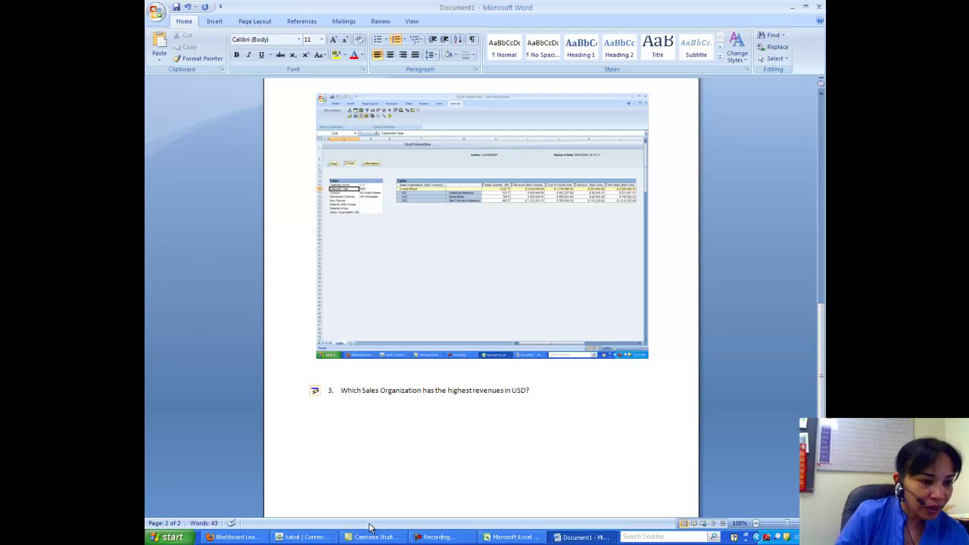
Step: Reset the OLAP Global Bike query to its start view, listing all sales organisations AUS1 to US3
click(511, 537)
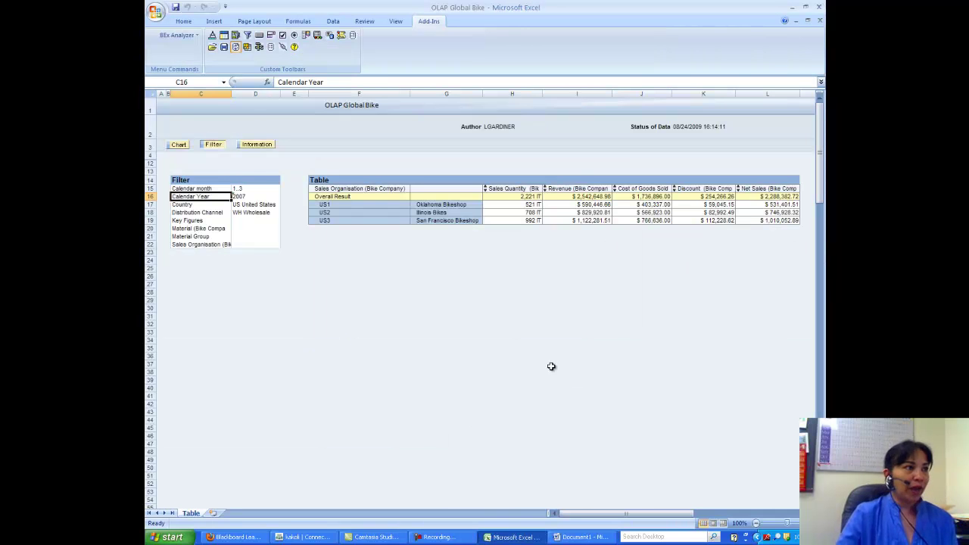
right_click(356, 202)
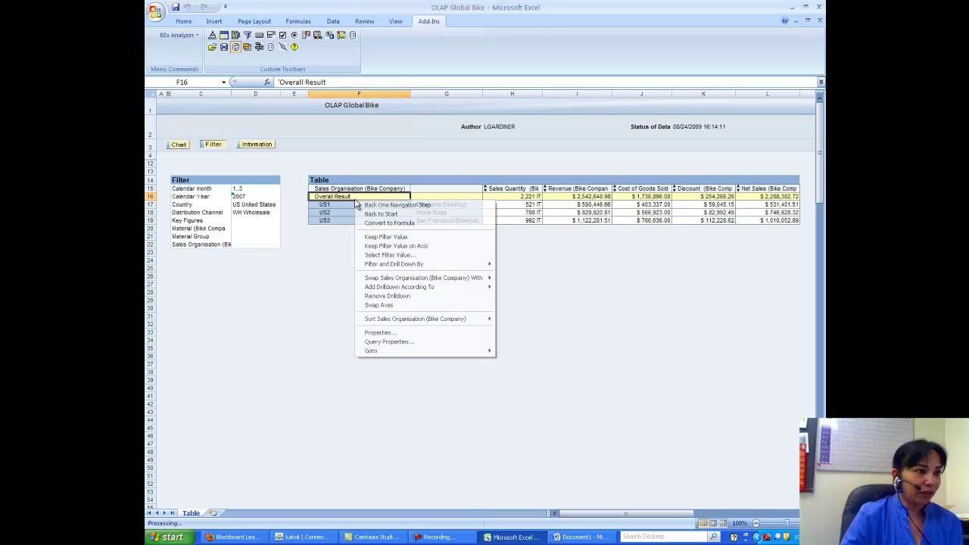
click(377, 214)
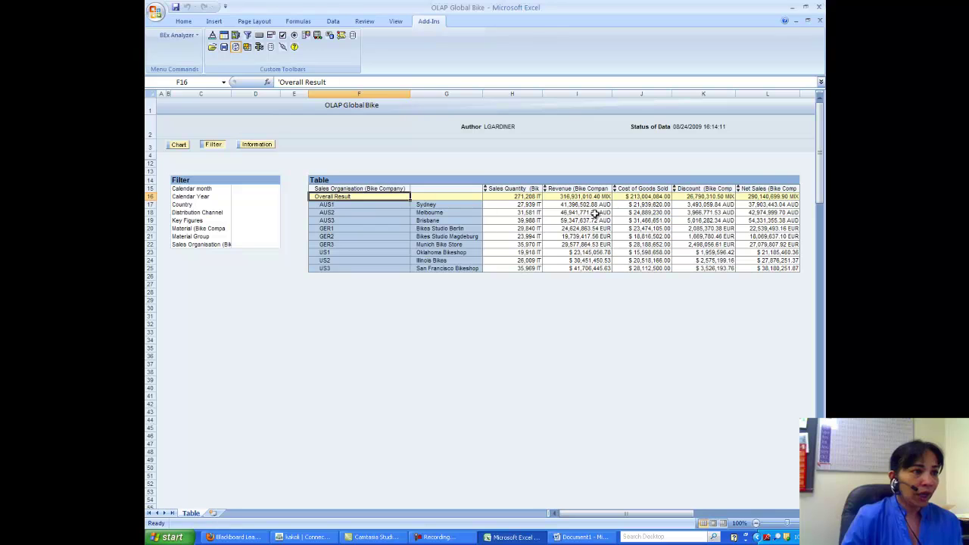
right_click(356, 214)
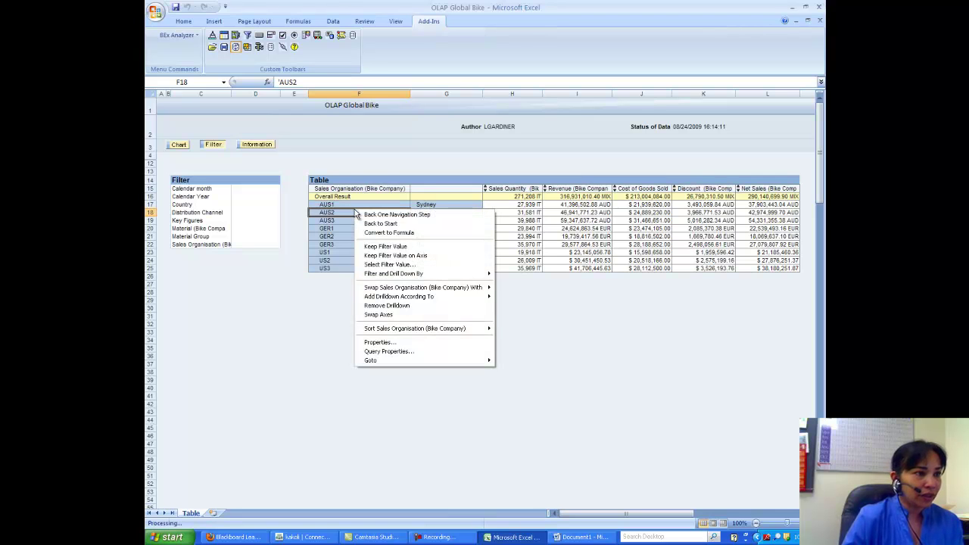
Step: Convert all query amounts to USD using the BI Curriculum: Fixed USD translation type
click(398, 352)
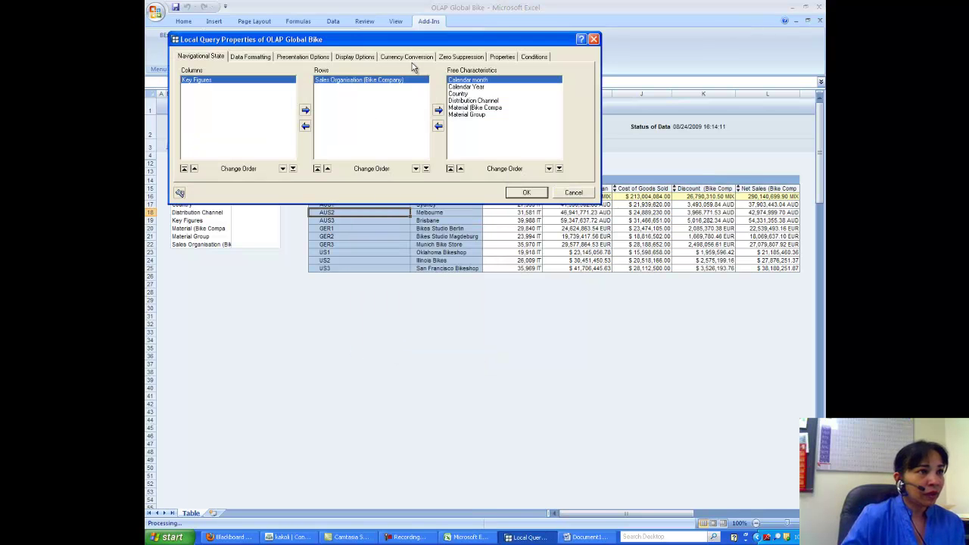
click(412, 60)
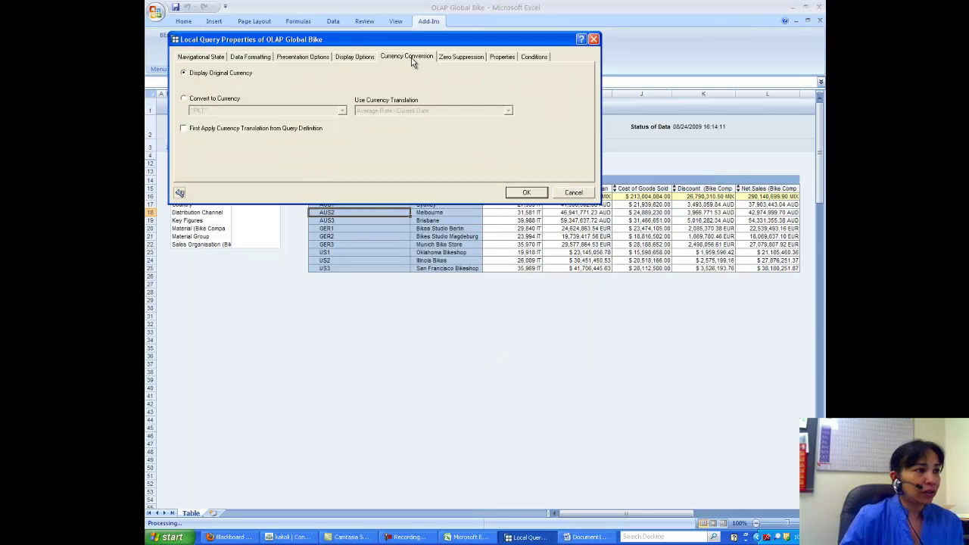
click(183, 98)
click(343, 111)
scroll(333, 137, down, 10)
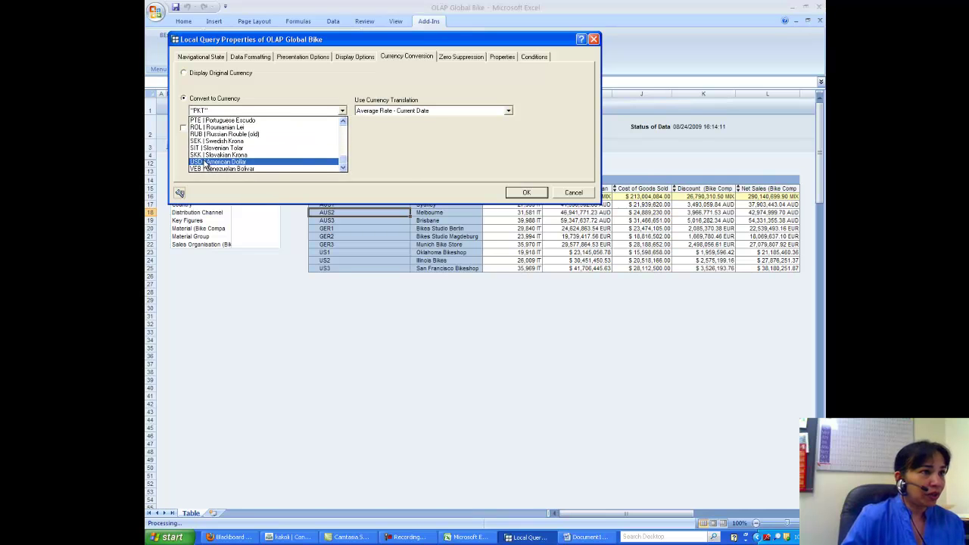
click(194, 162)
click(508, 111)
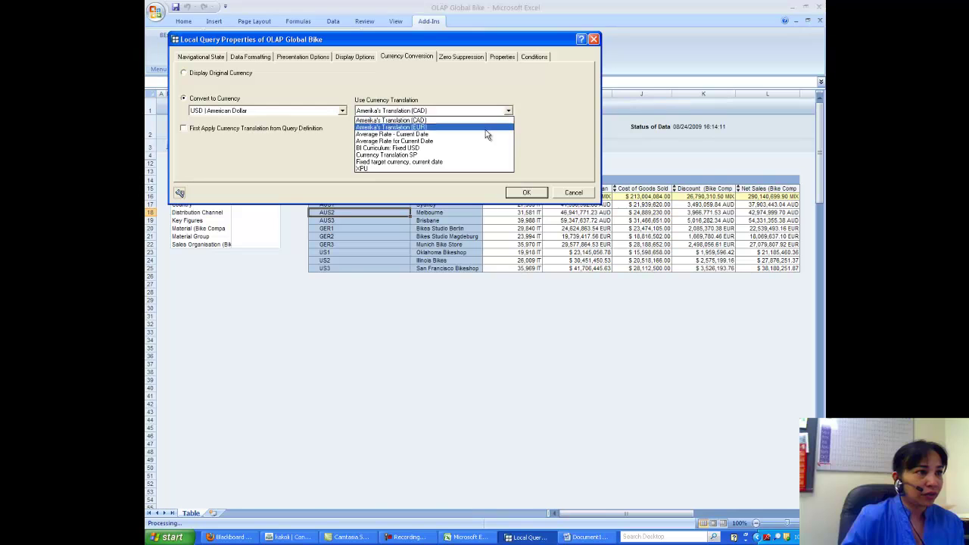
click(424, 144)
click(533, 193)
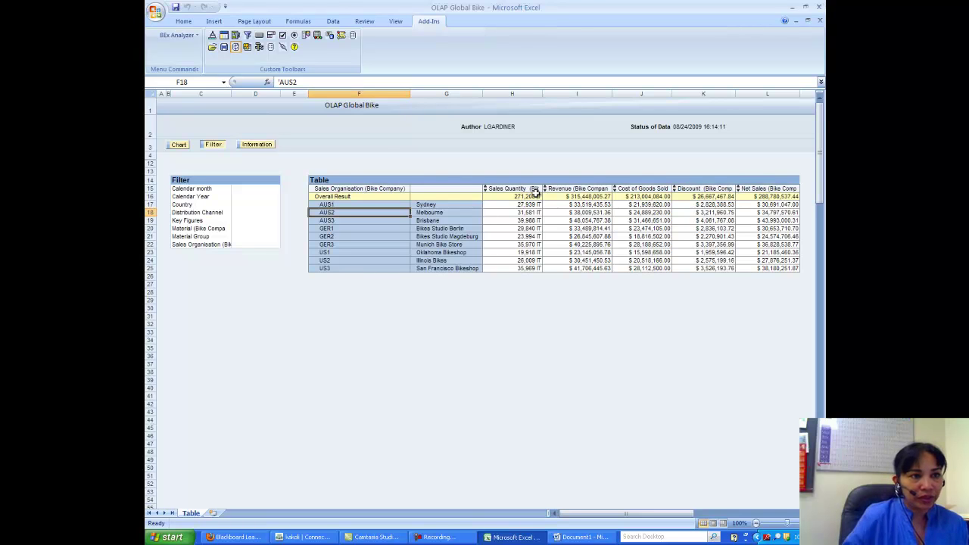
Step: Sort the Revenue key figure ascending so AUS3 Brisbane appears last as highest
right_click(555, 195)
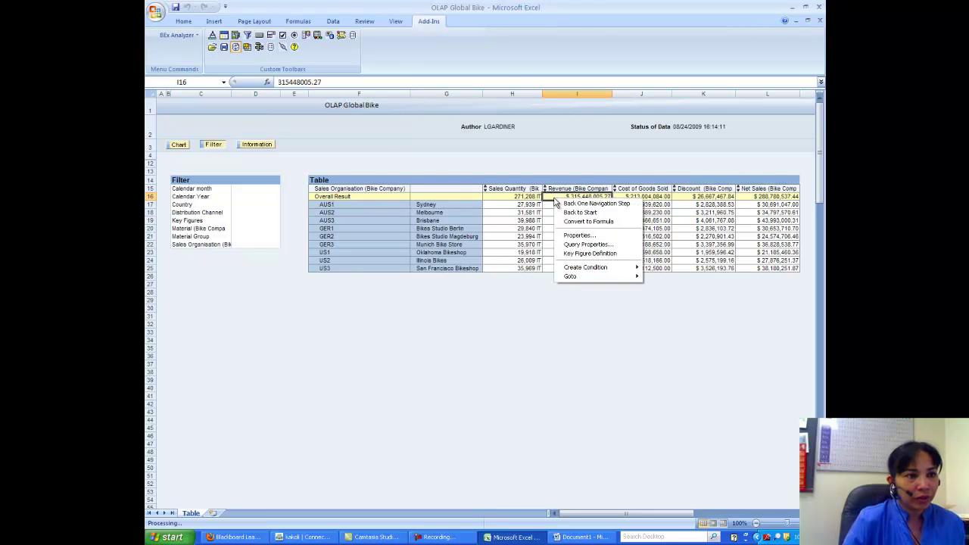
click(580, 236)
click(280, 73)
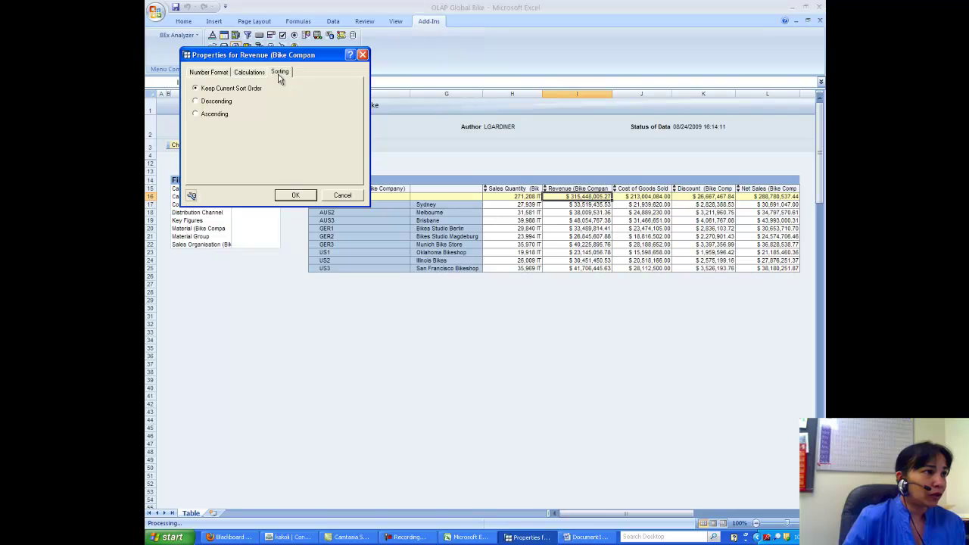
click(196, 113)
click(290, 197)
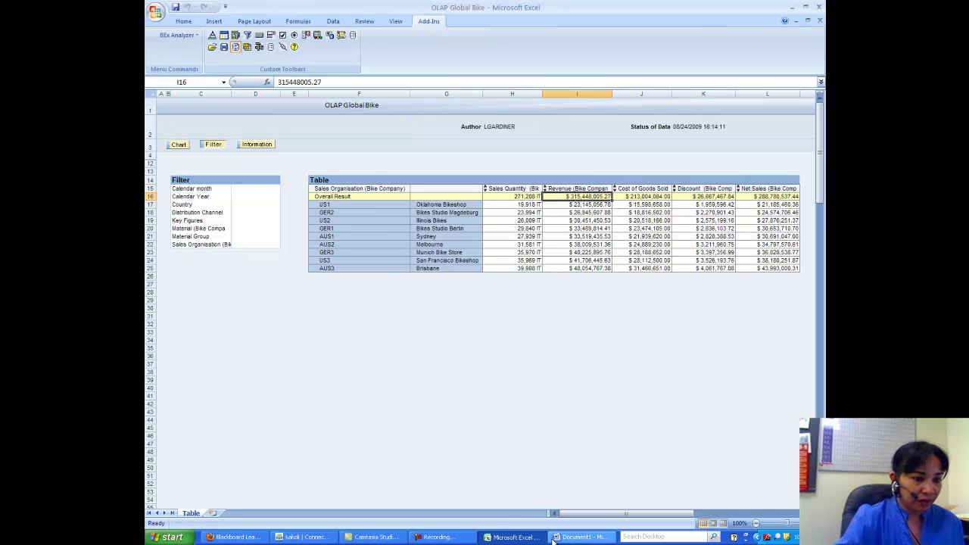
Step: Answer question 3 with 'AUS3 Brisbane' on an unnumbered line beneath it
click(579, 536)
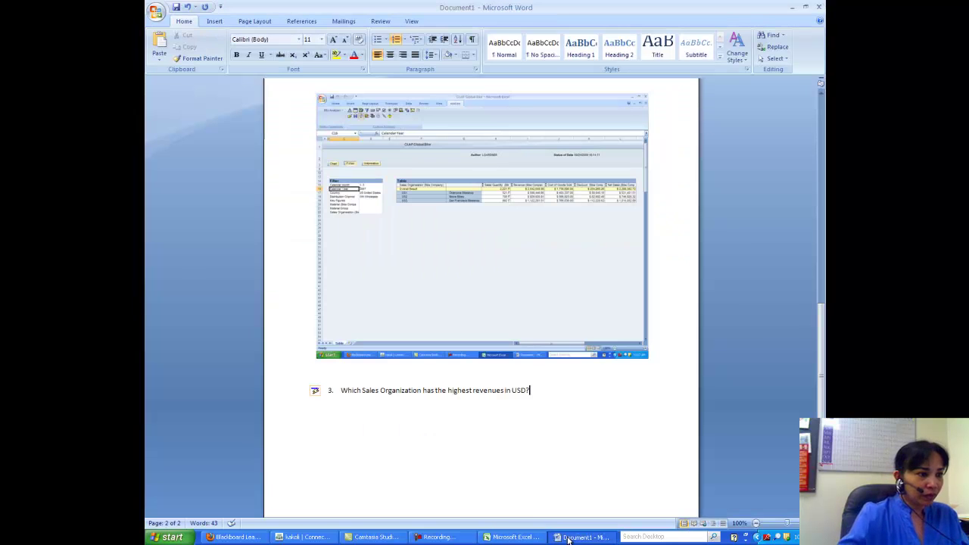
text(AUS3)
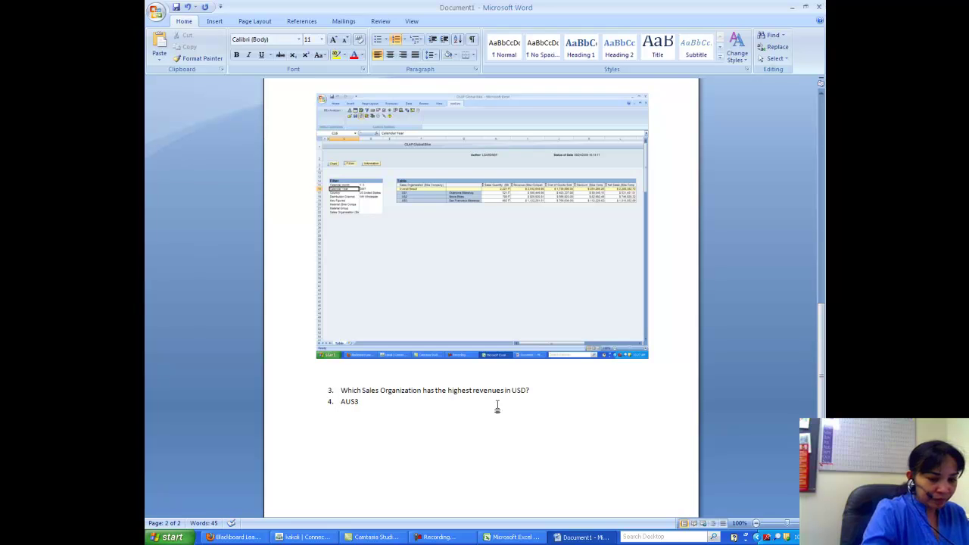
key(BackSpace)
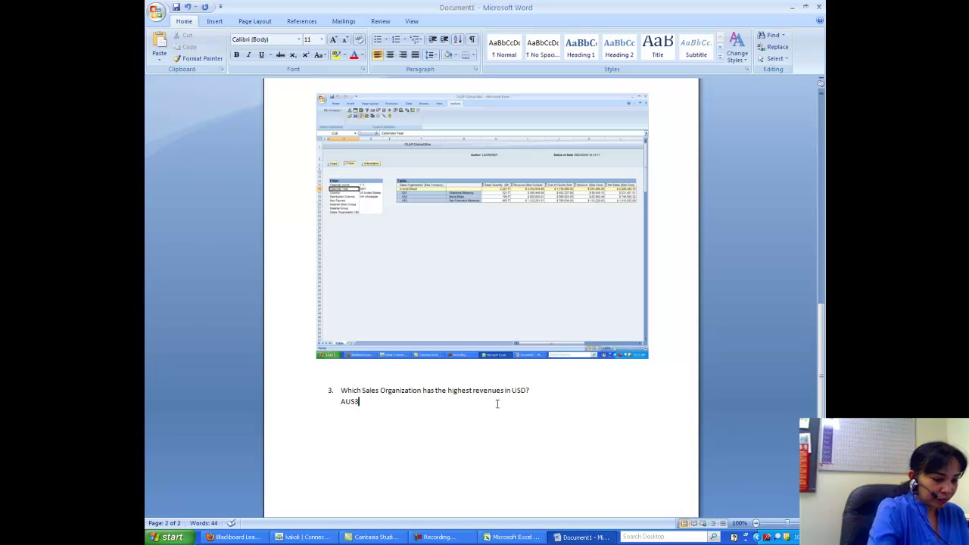
text(Brisbane)
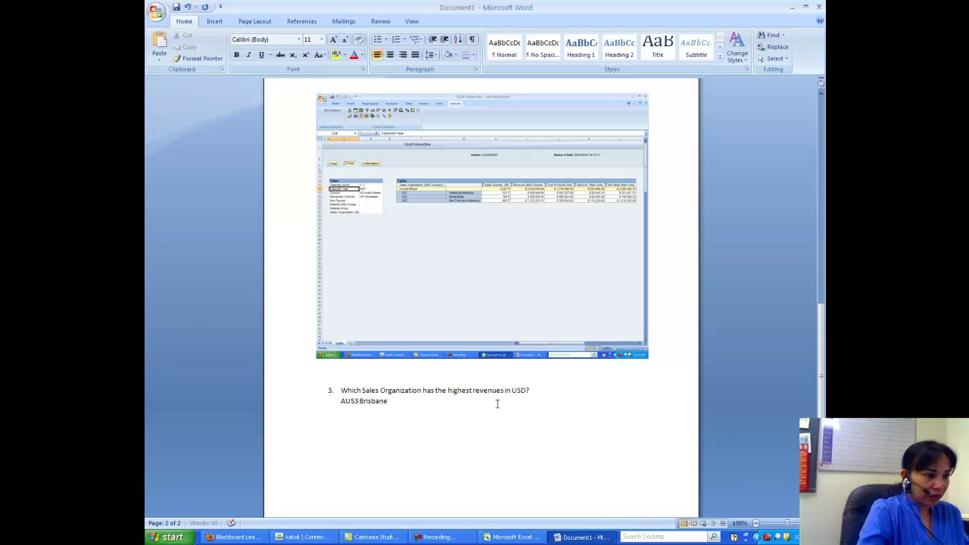
key(Return)
key(Return)
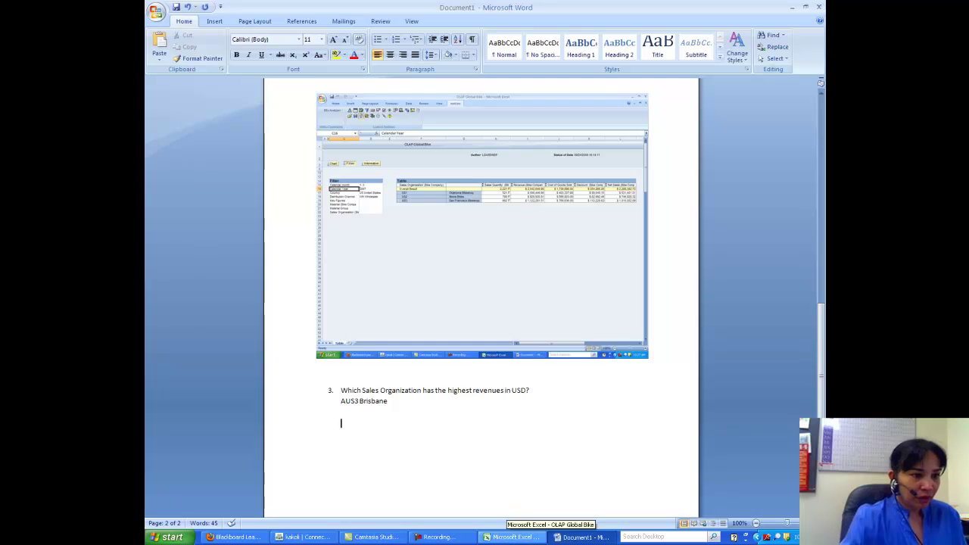
click(509, 537)
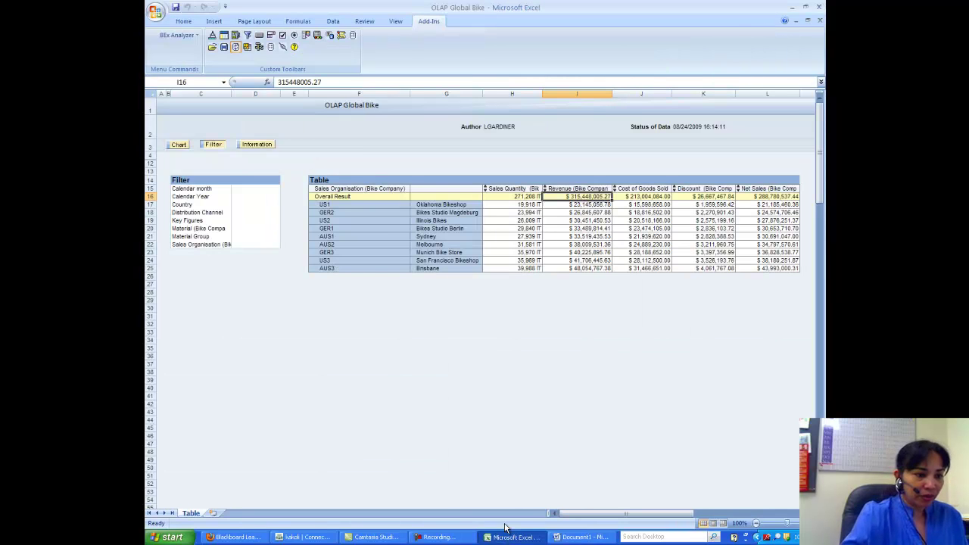
click(580, 537)
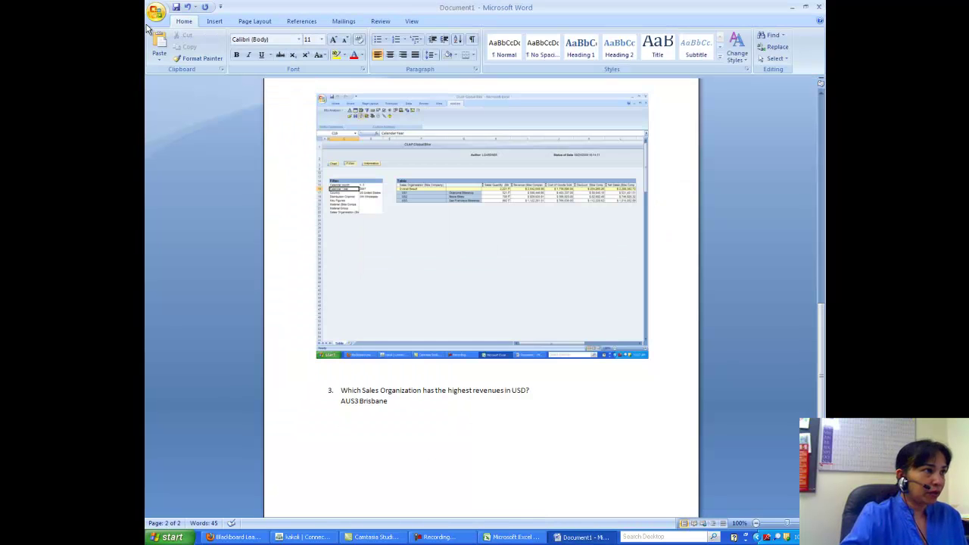
Step: Paste the sorted report screenshot and add question 4: 'What overall result value is shown for the discount per item column?'
click(159, 41)
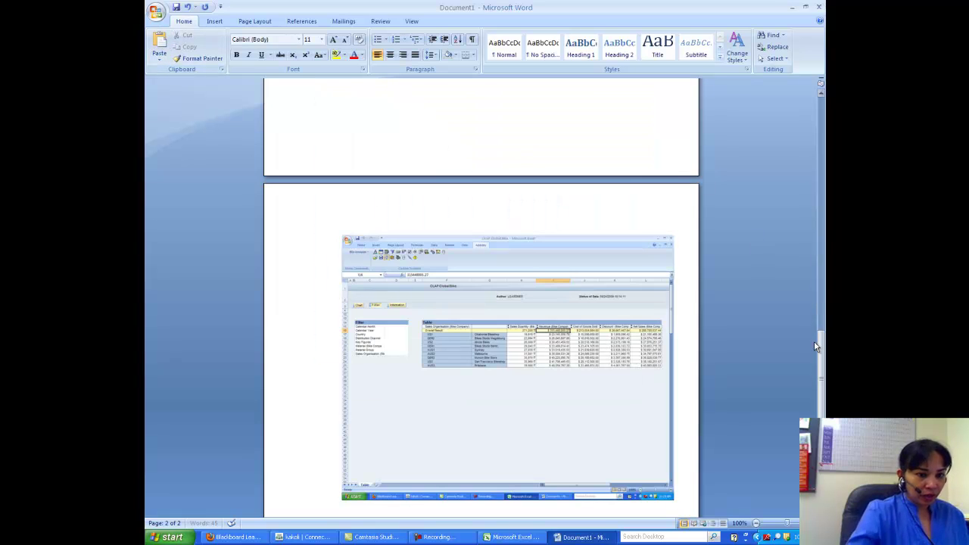
key(Return)
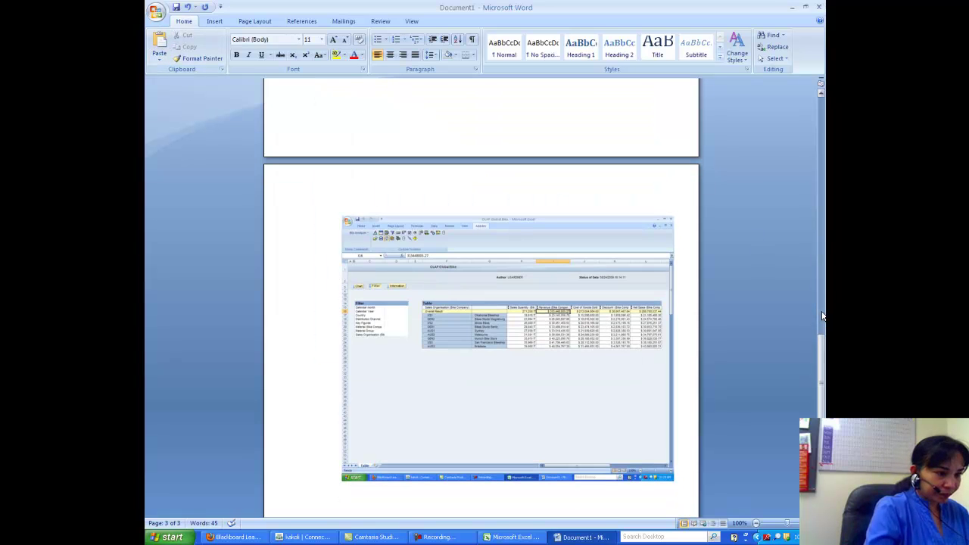
text(4. )
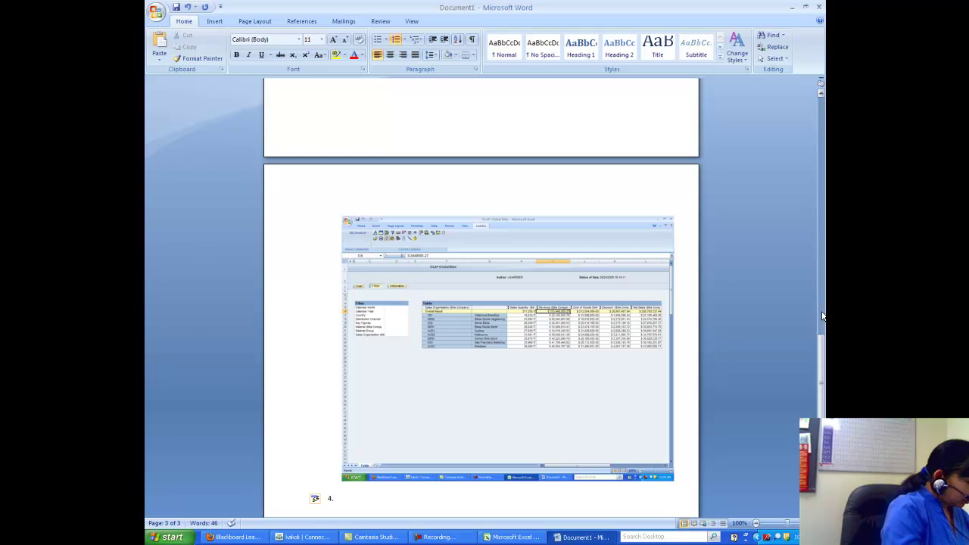
text(What)
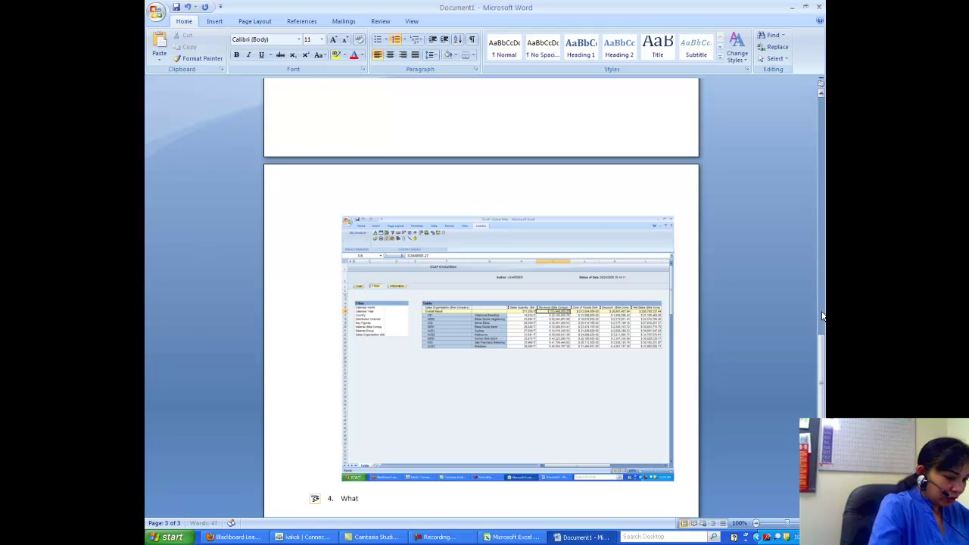
text( overall result)
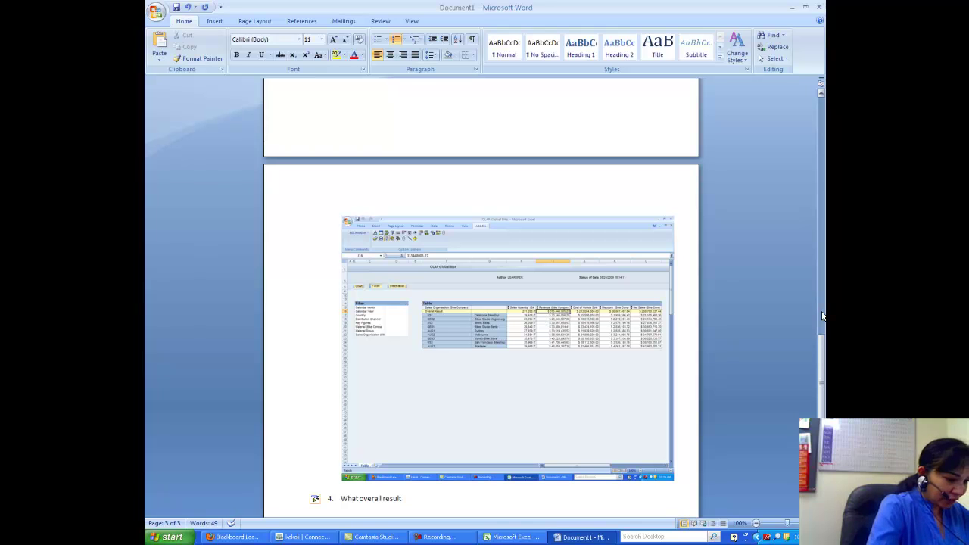
text( value is)
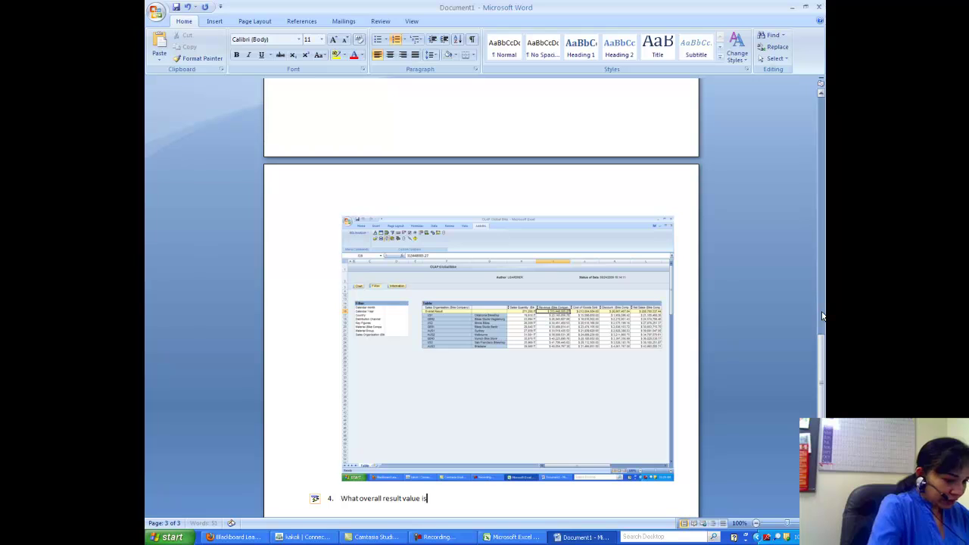
text( shown)
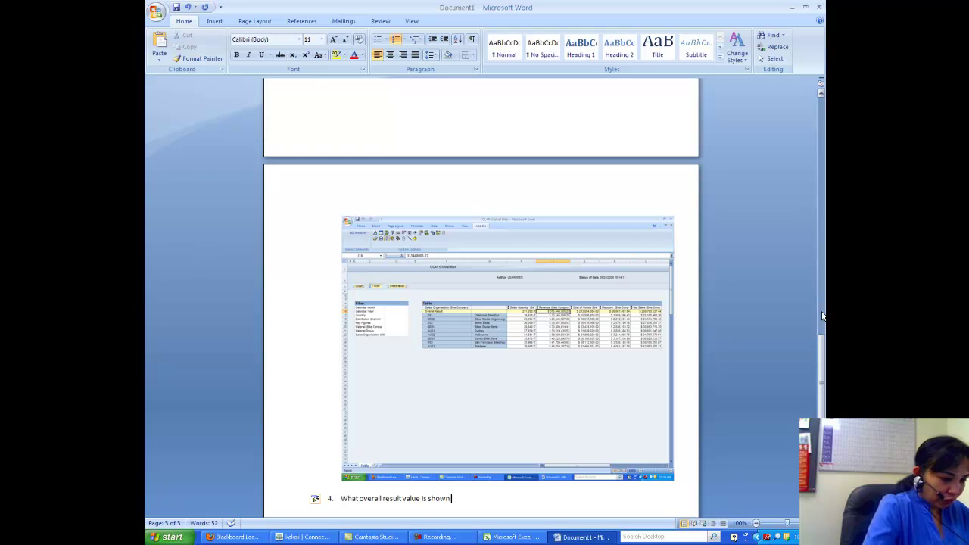
text( for the discou)
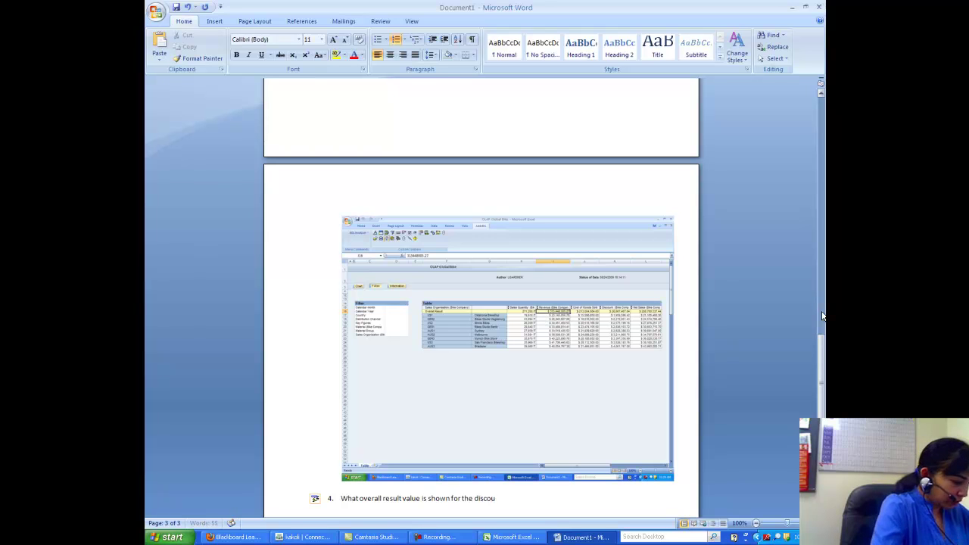
text(nt per)
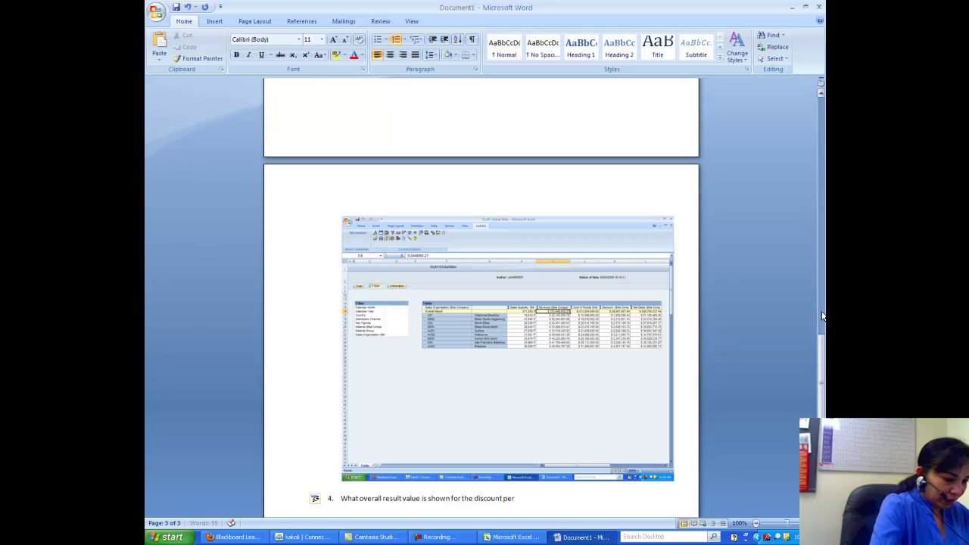
text( item column?)
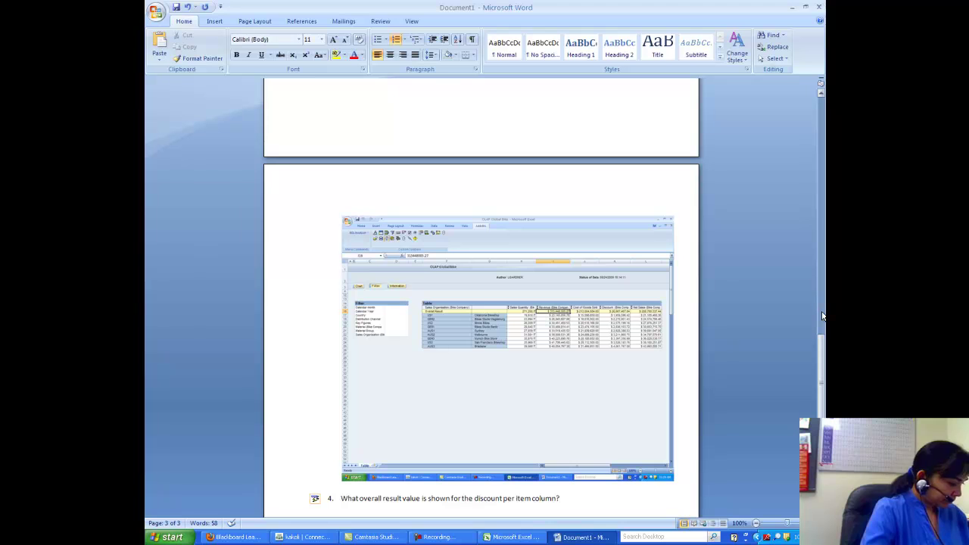
key(Return)
key(Return)
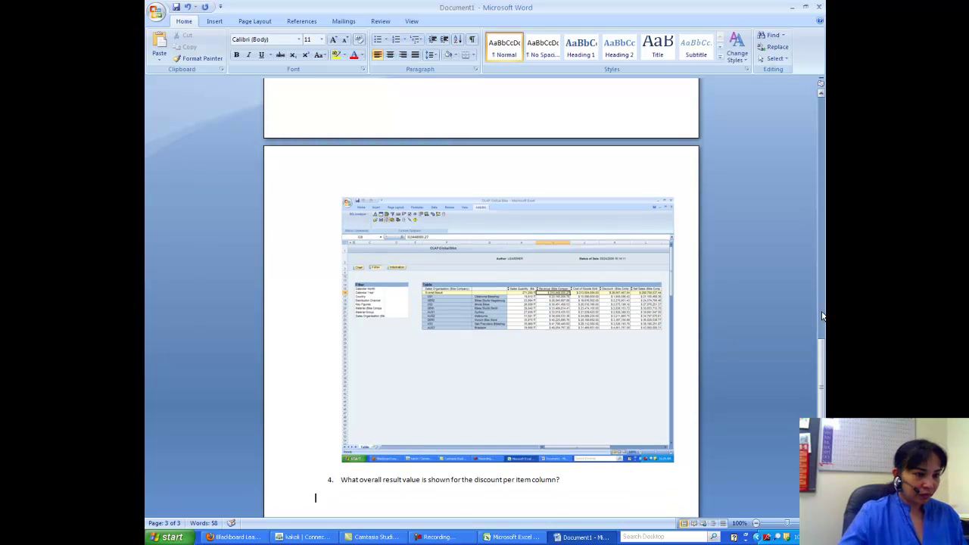
Step: Add a local formula named 'Discount per item' computing Discount / Sales Quantity
click(493, 537)
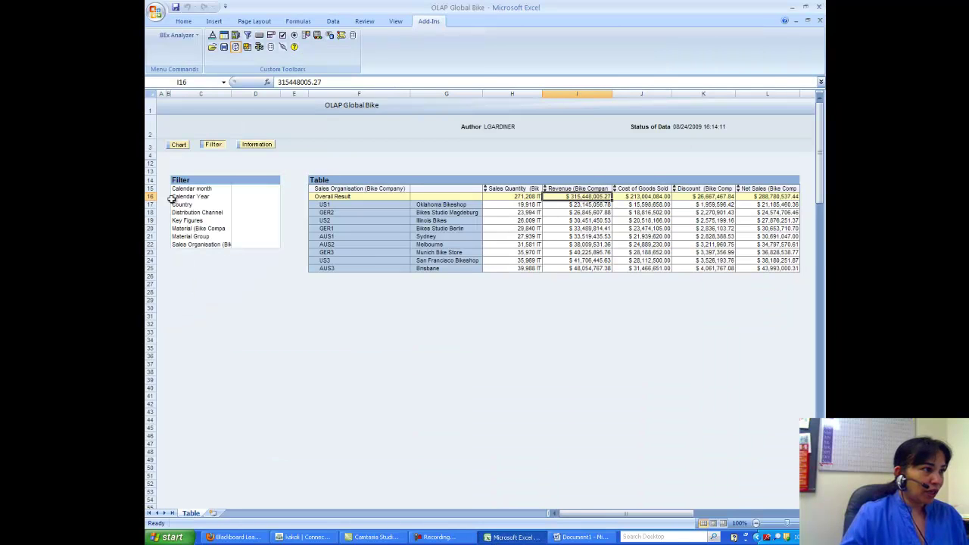
click(187, 221)
right_click(186, 221)
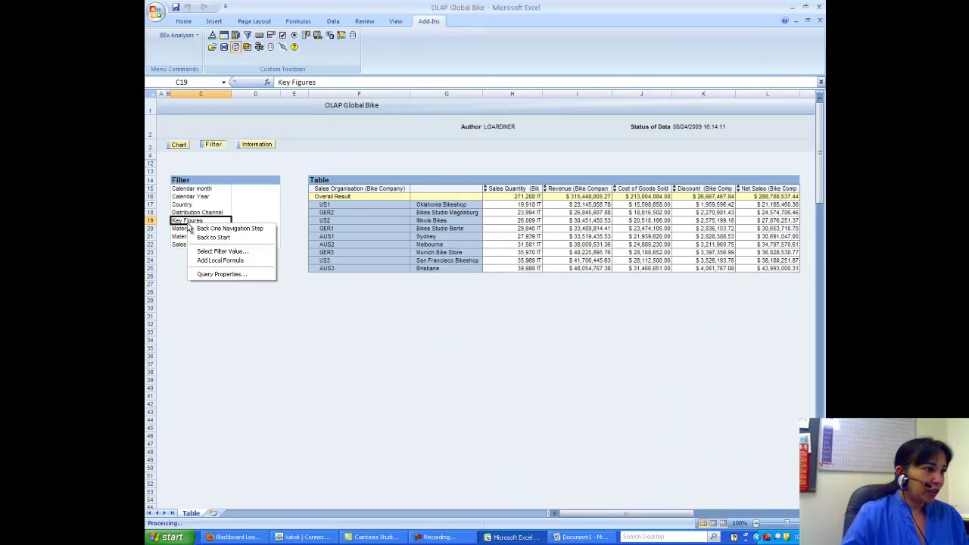
click(217, 265)
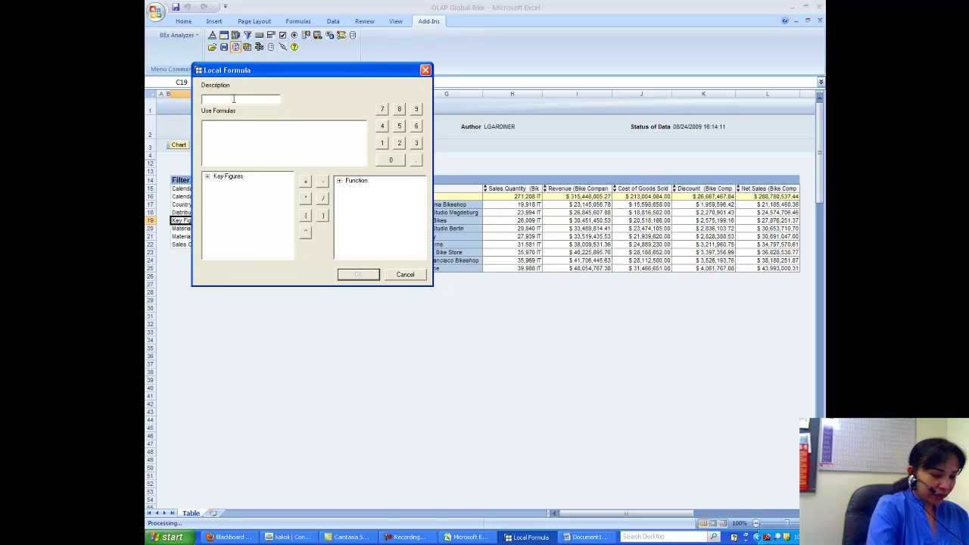
text(Discoun)
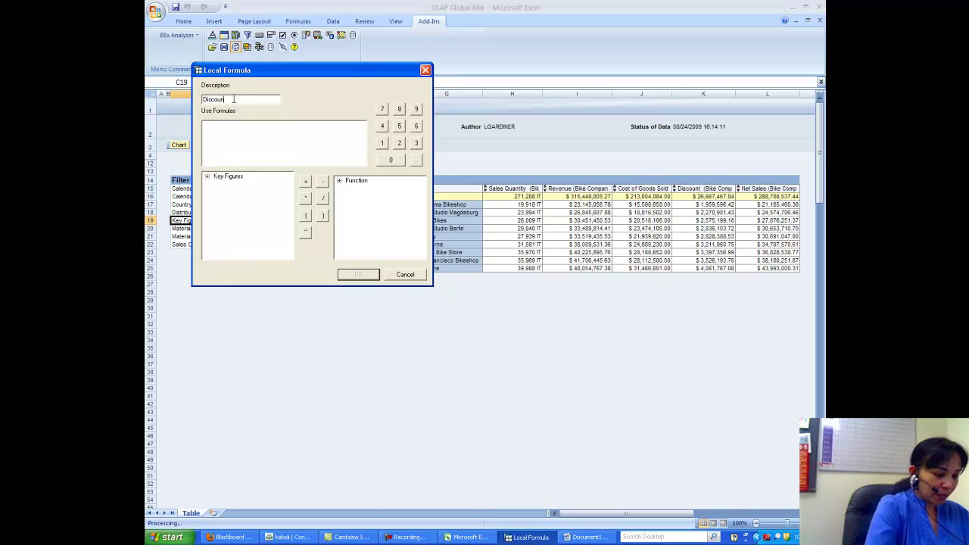
text(t per item)
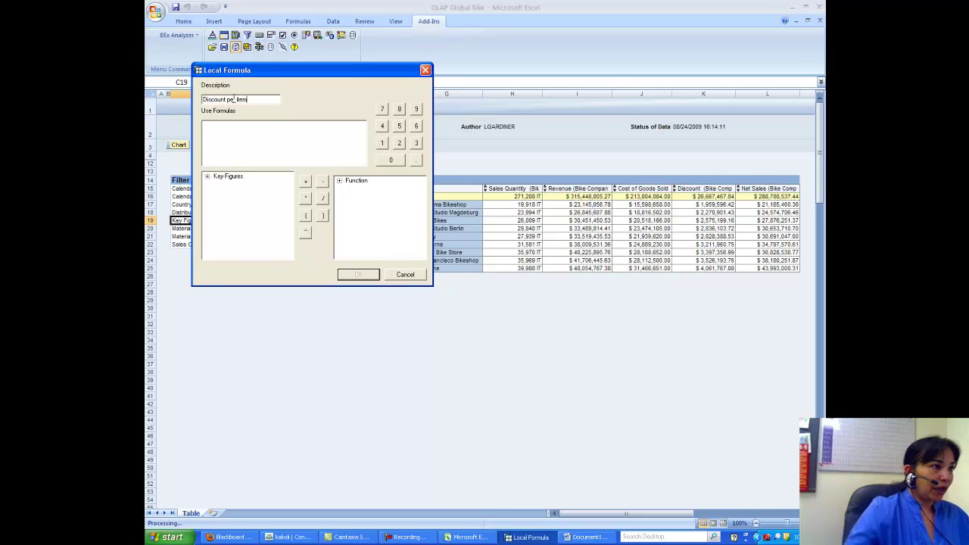
click(207, 177)
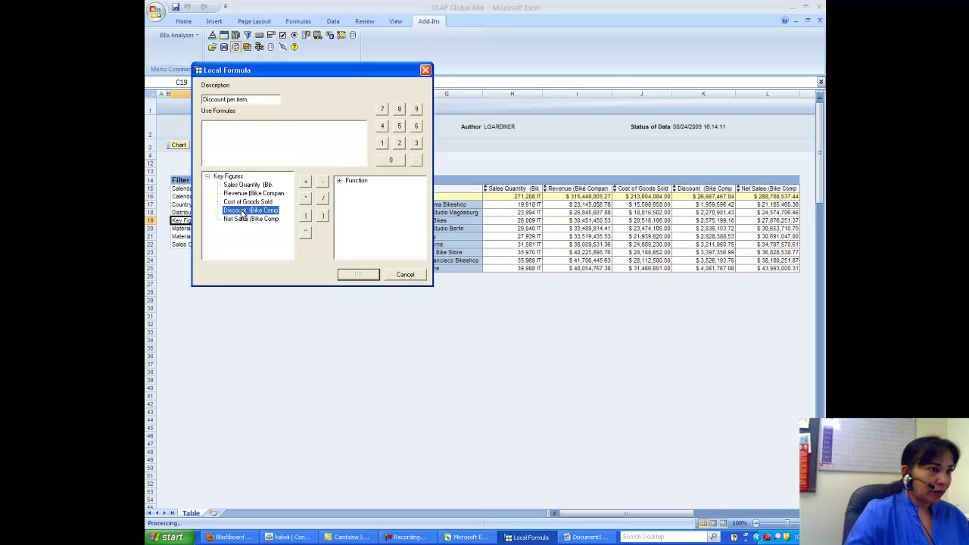
double_click(242, 213)
click(322, 198)
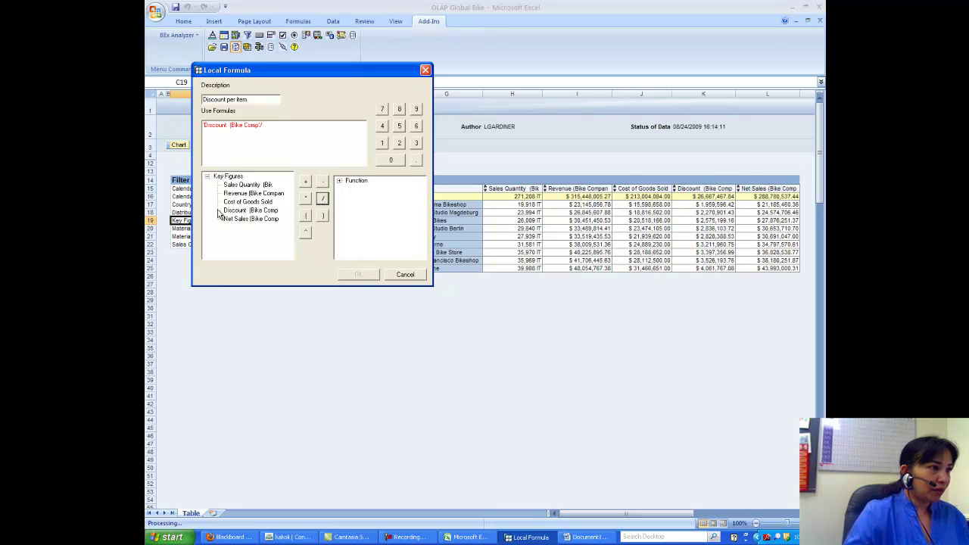
double_click(242, 186)
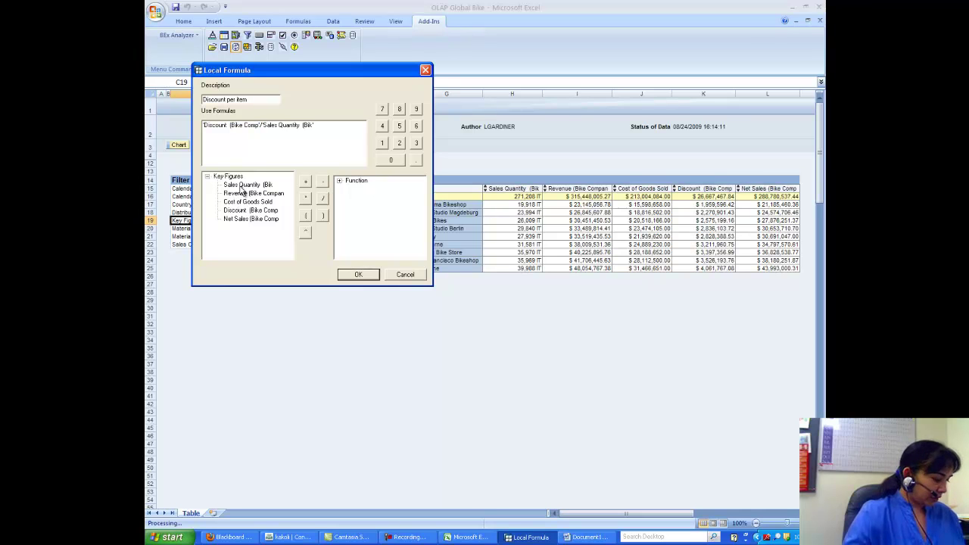
click(367, 275)
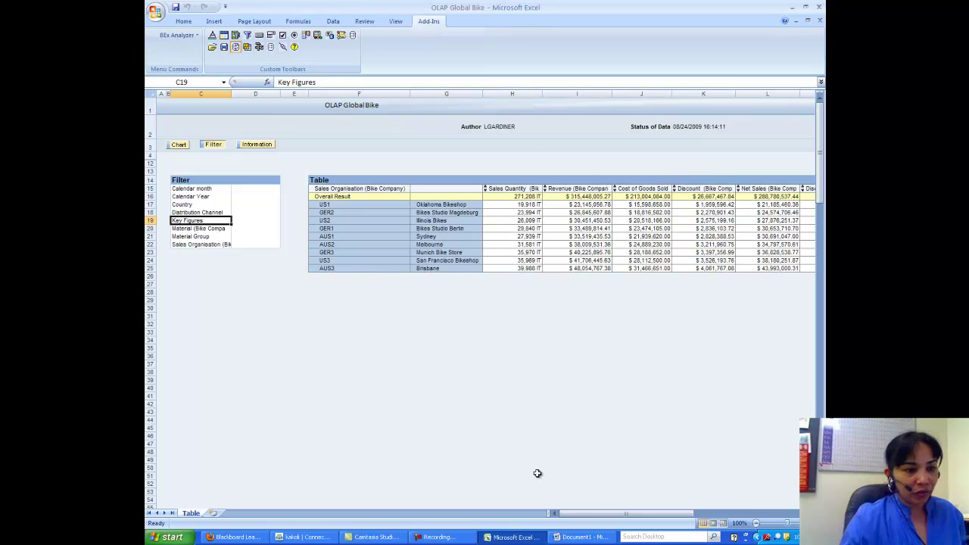
Step: Read the Discount per item overall result and enter 98.33 as question 4's answer
drag(588, 515, 671, 519)
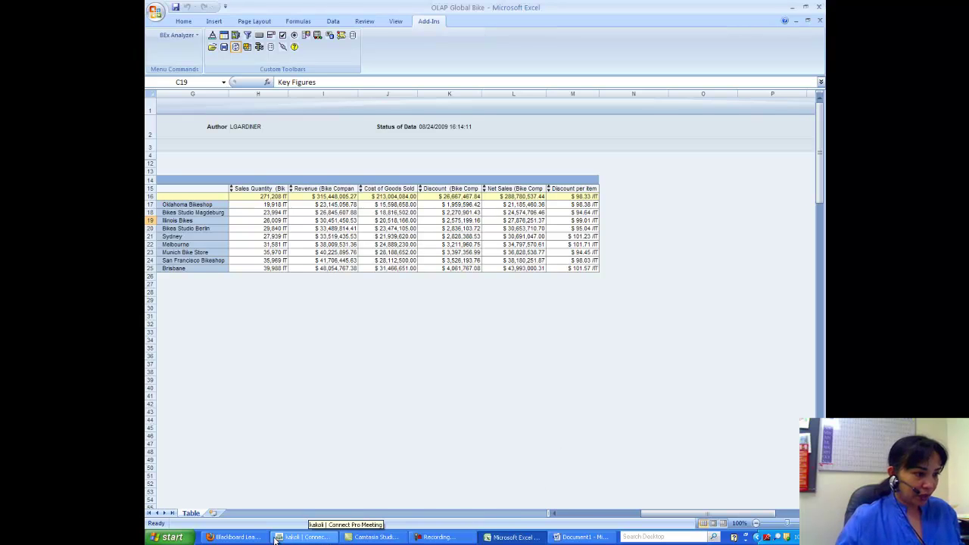
click(579, 537)
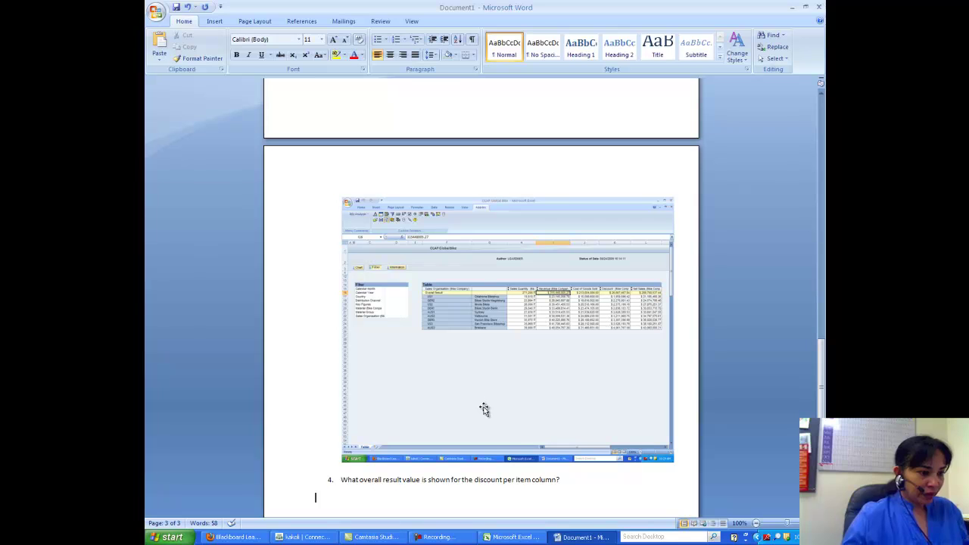
text(98.)
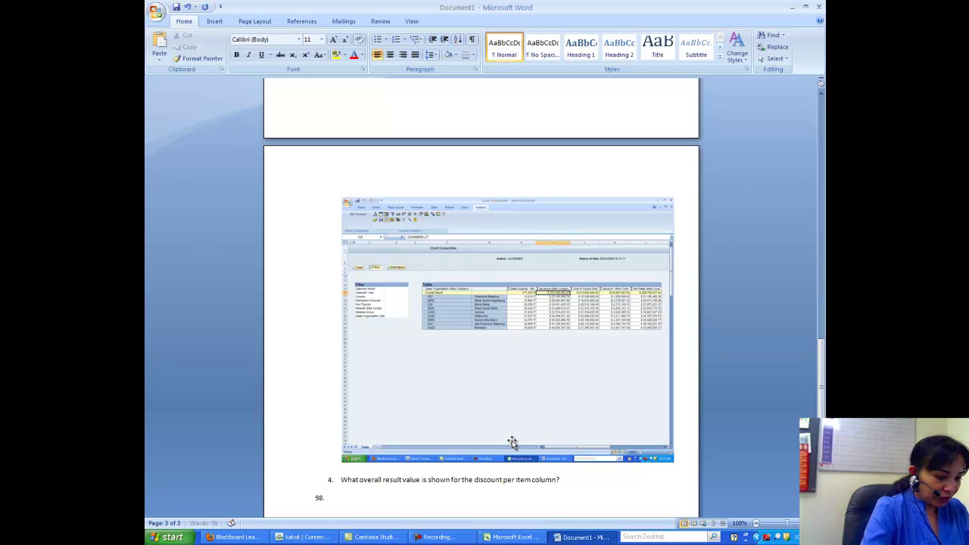
text(331)
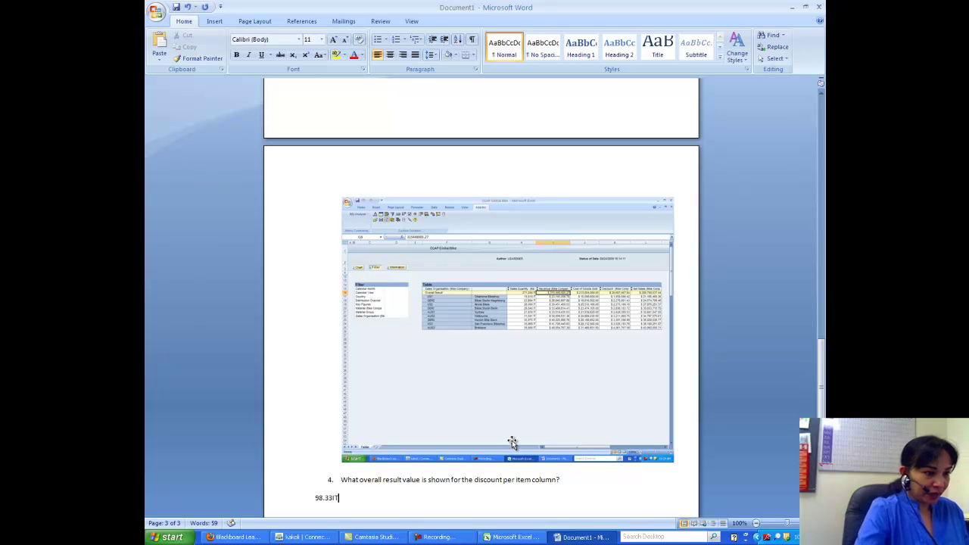
key(Return)
Step: Paste the updated report screenshot and add question 5: 'Which sales organization has the highest discount per item?'
click(515, 537)
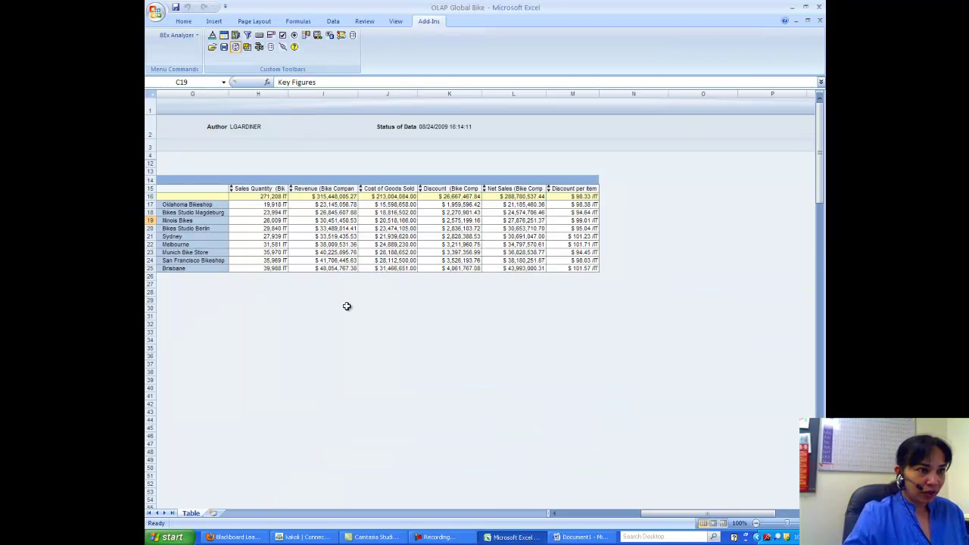
click(524, 538)
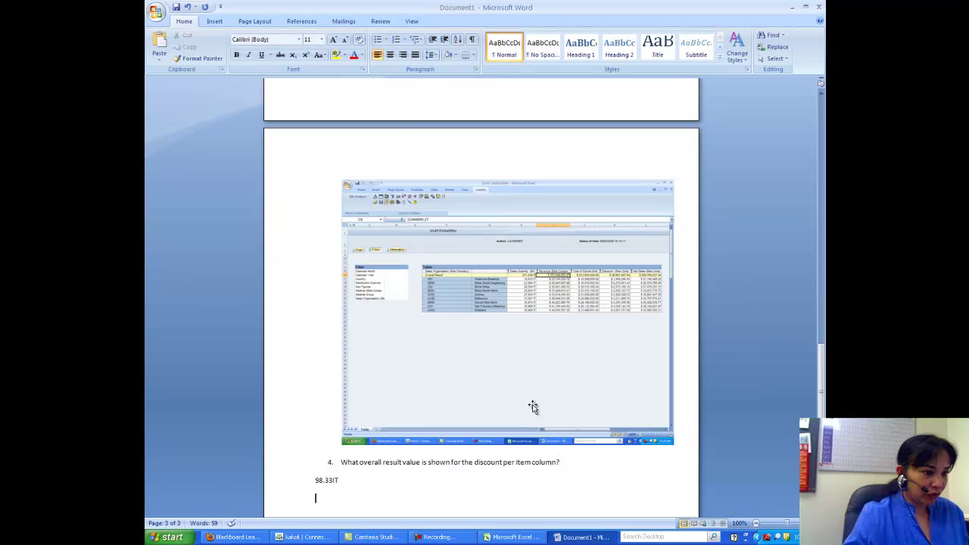
click(159, 41)
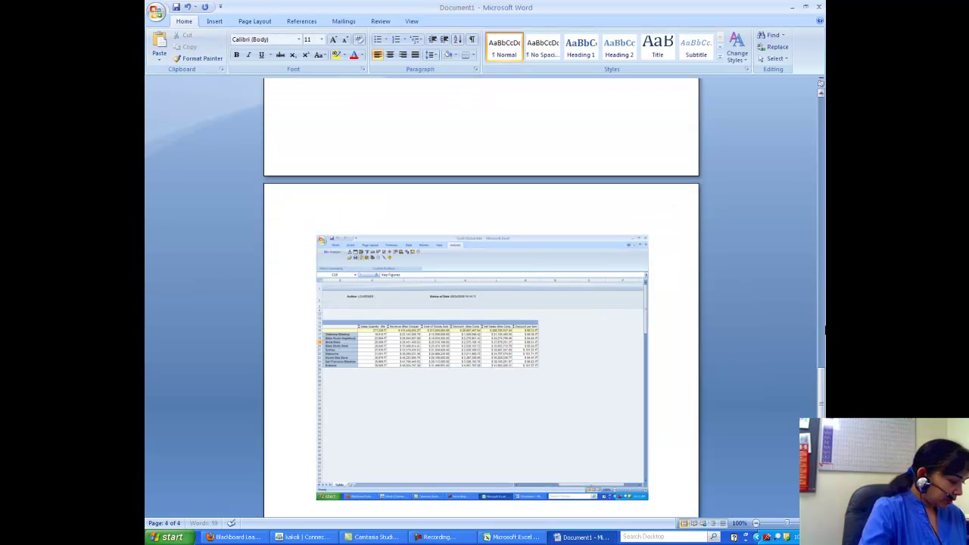
scroll(825, 329, down, 1)
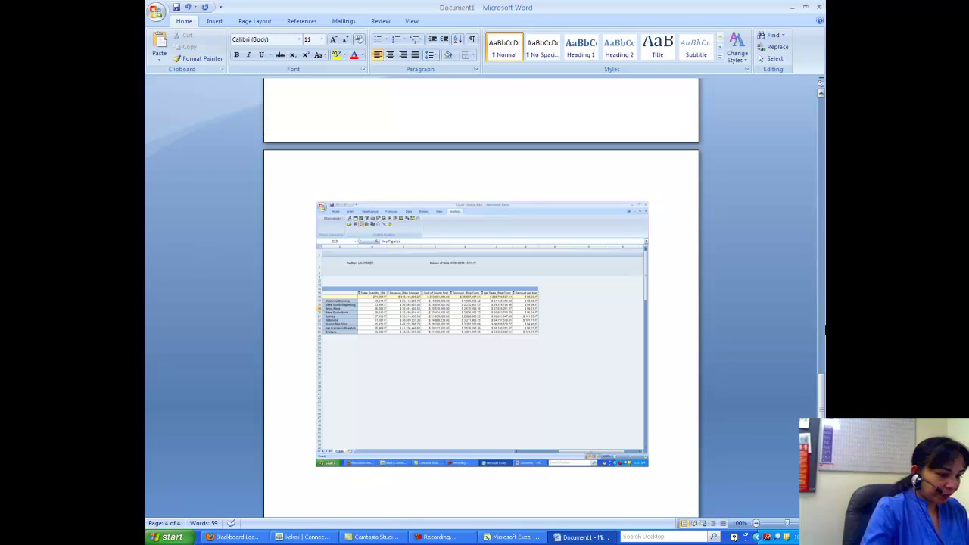
text(5. W)
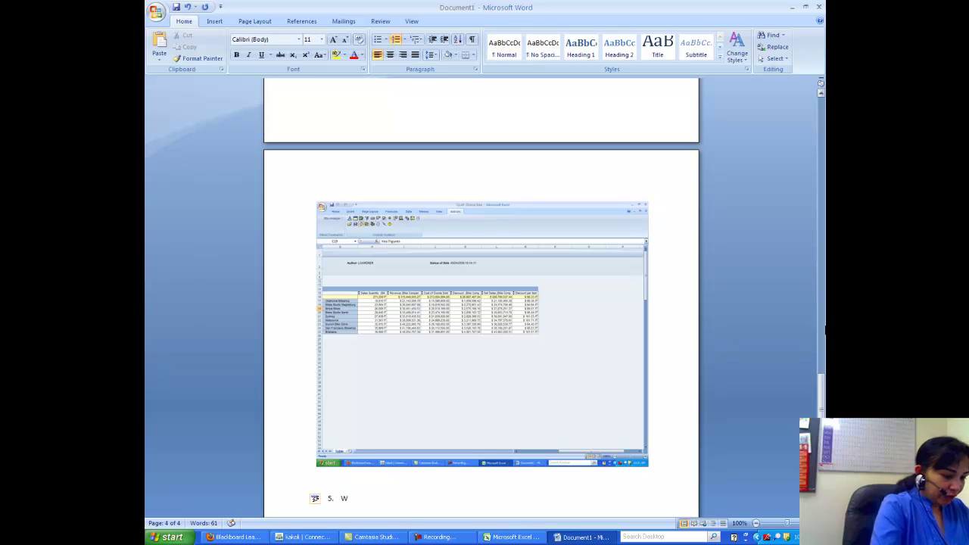
text(hich sales )
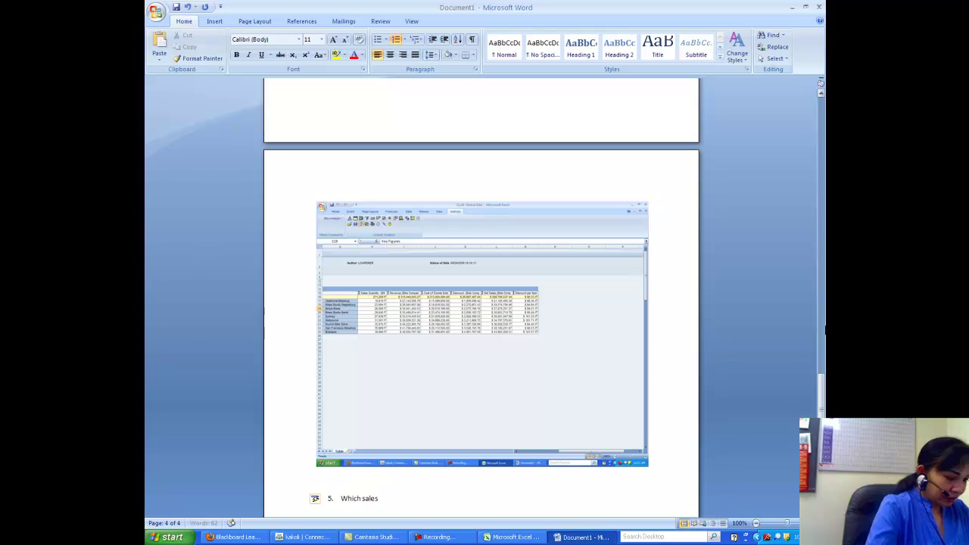
text(organiz)
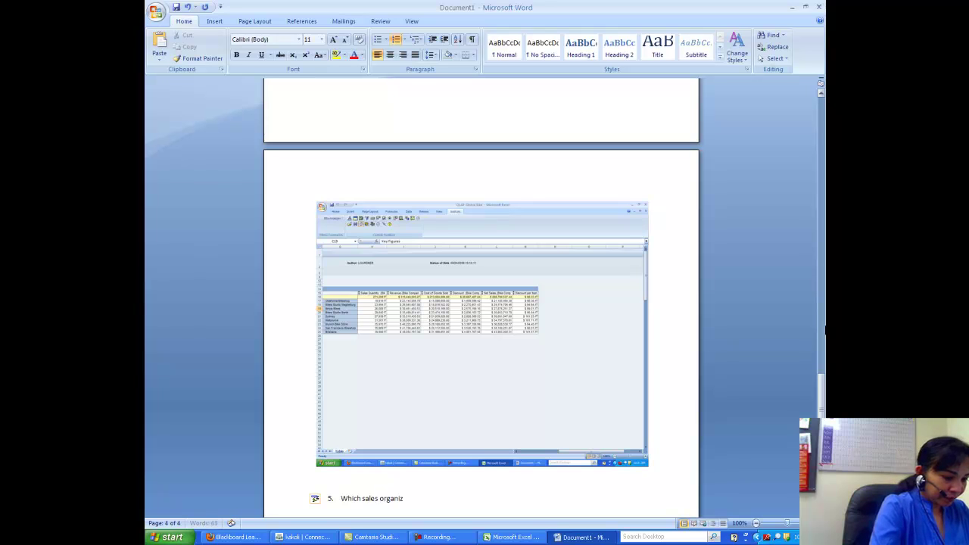
text(ation h)
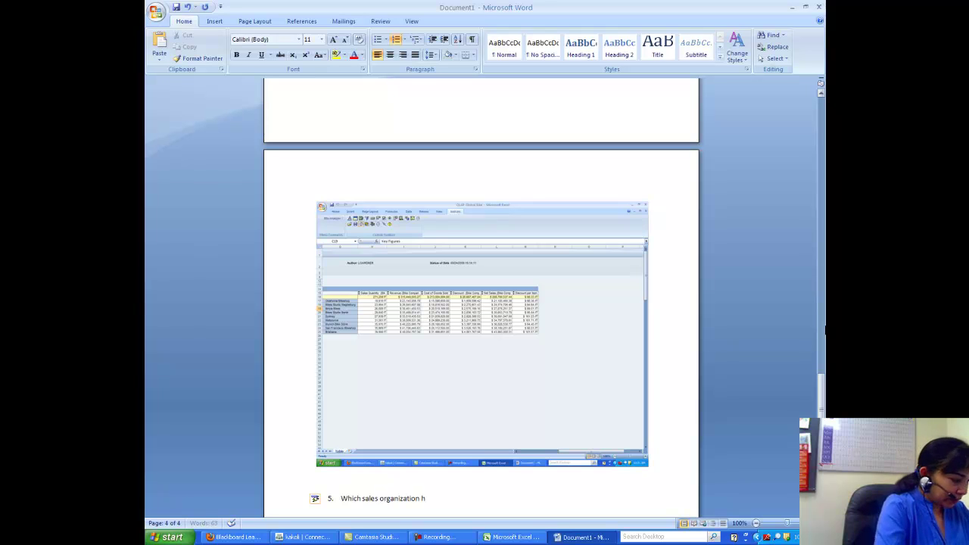
text(as the hi)
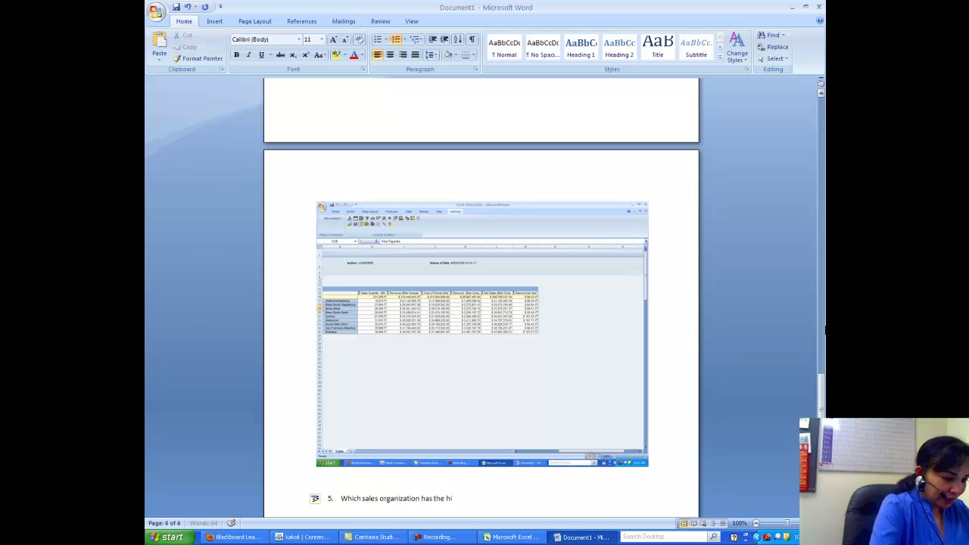
text(ghest discoun)
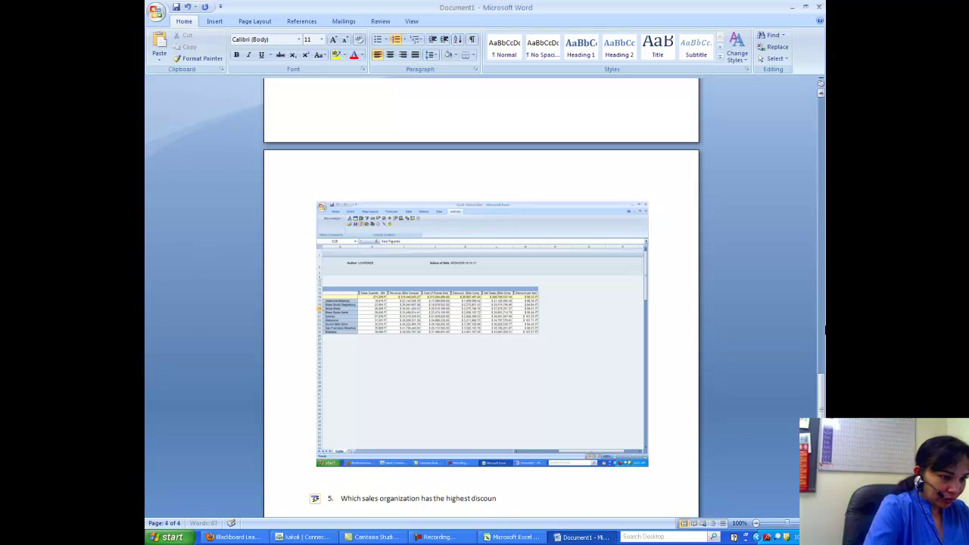
text(t per item?)
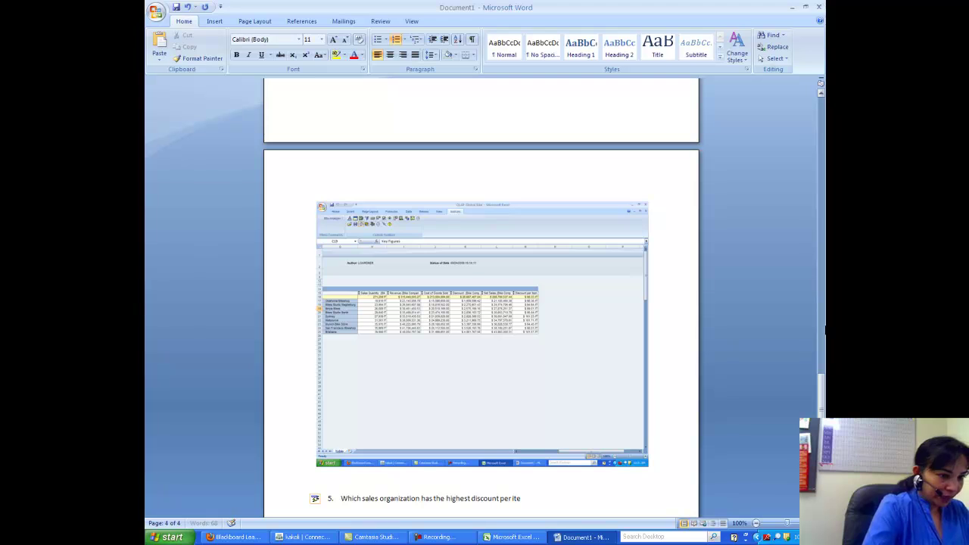
key(Return)
key(Return)
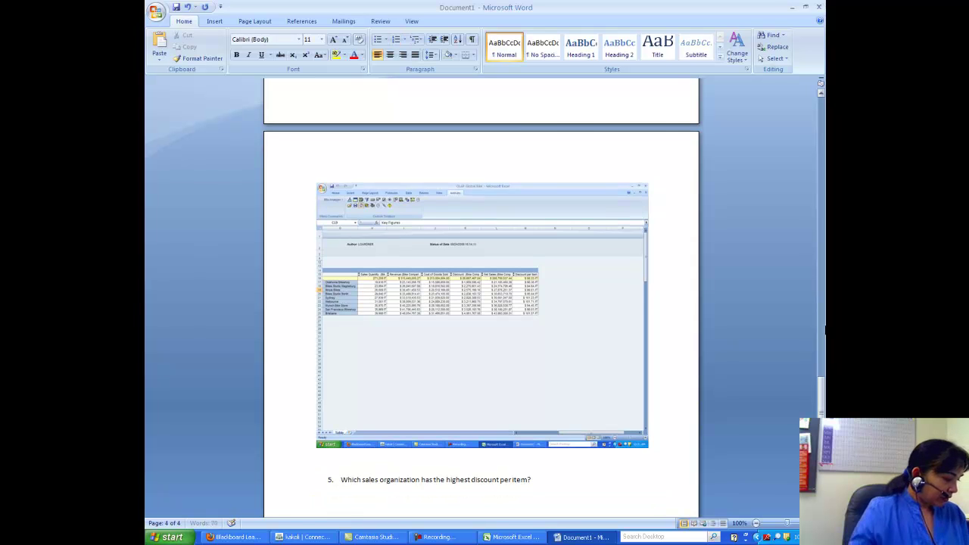
Step: Set the Discount per item condition threshold value to 5
click(526, 539)
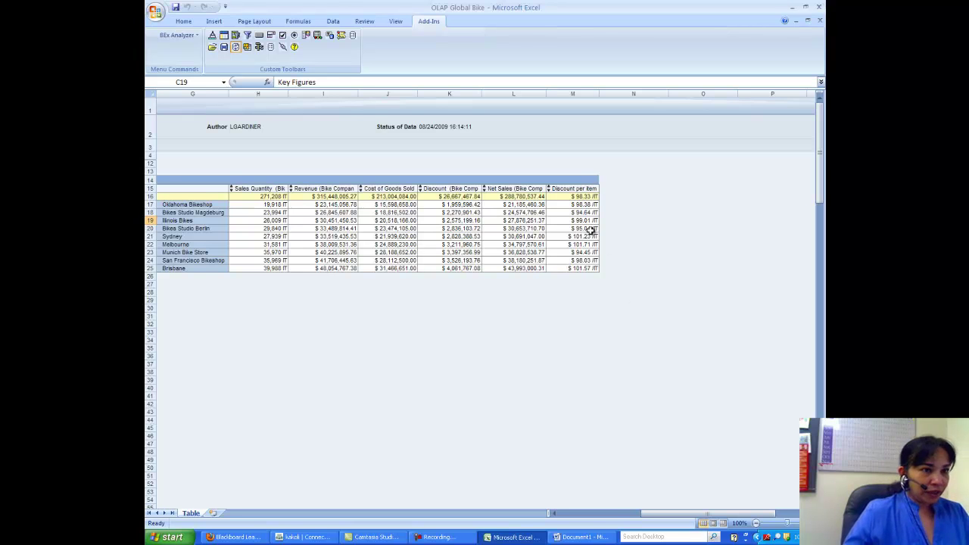
right_click(577, 206)
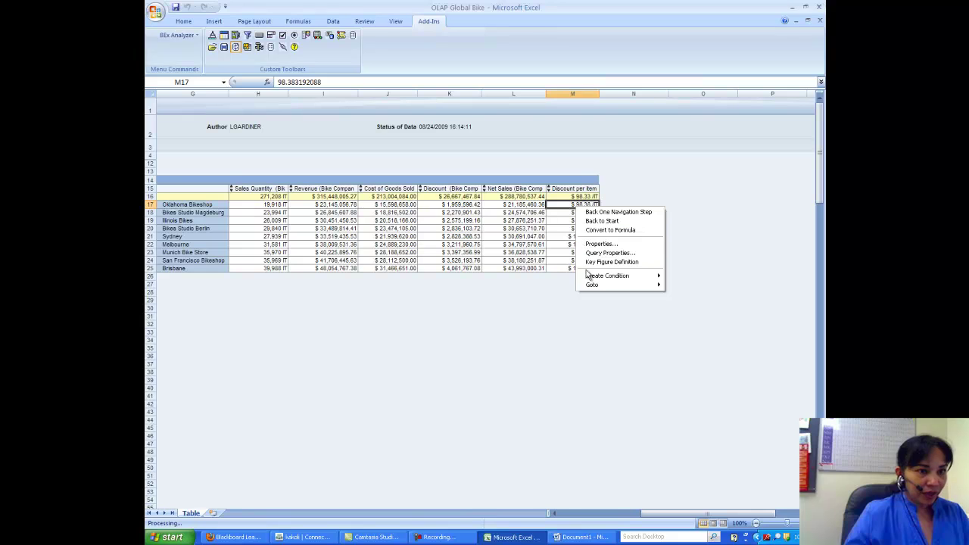
mouse_move(591, 276)
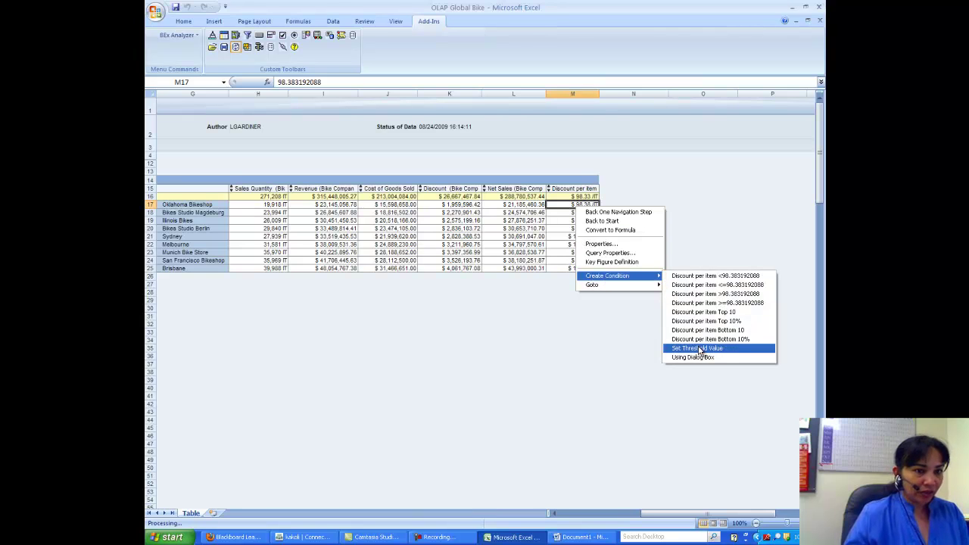
click(700, 348)
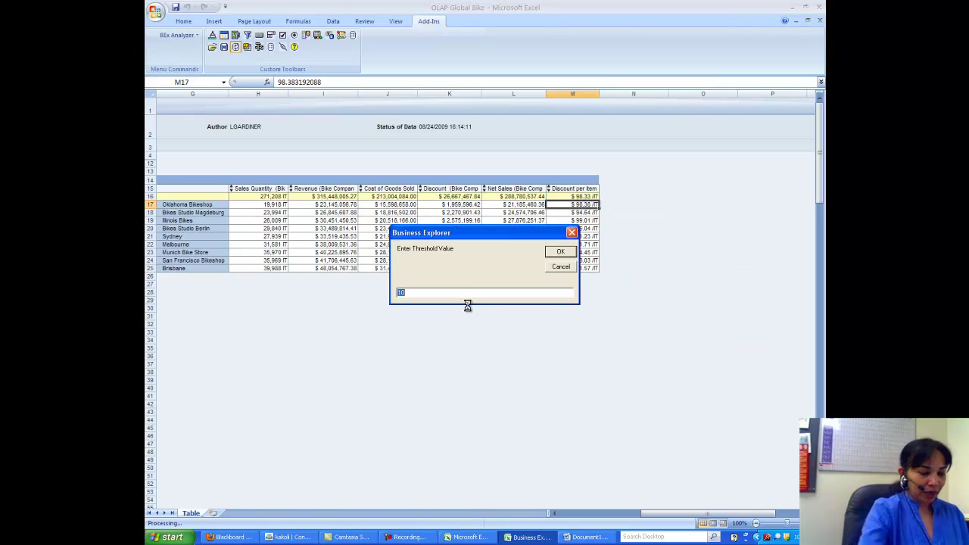
key(BackSpace)
text(5)
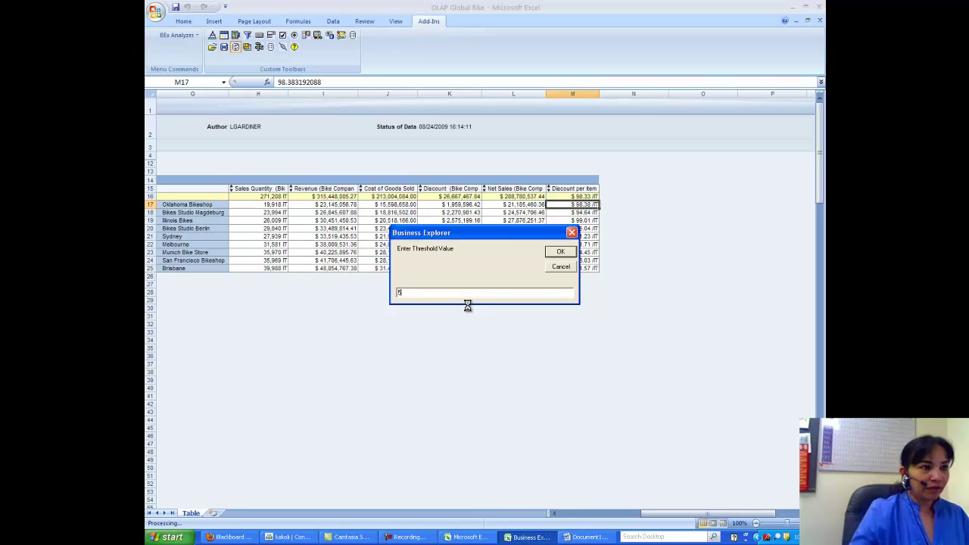
click(560, 252)
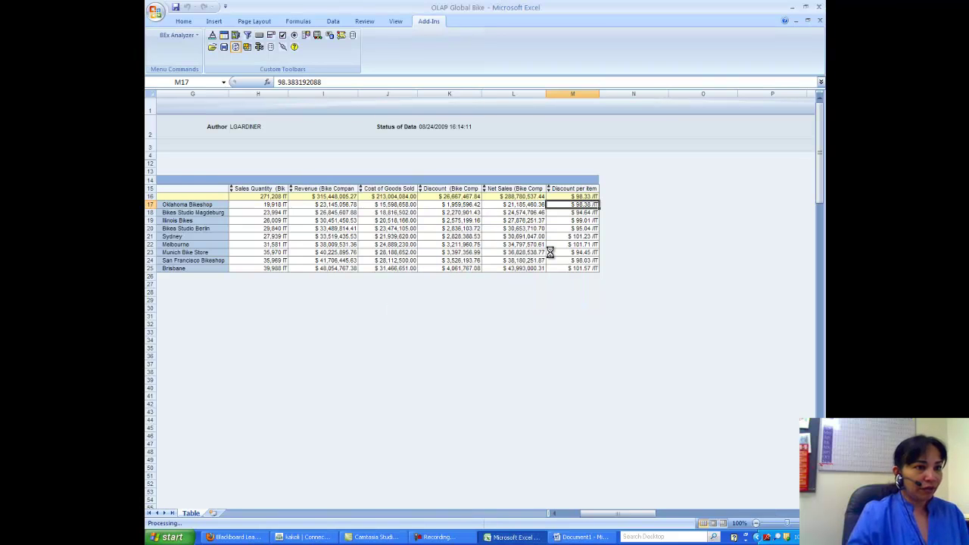
Step: Apply a Top 5 condition on Discount per item, leaving Melbourne highest
right_click(565, 211)
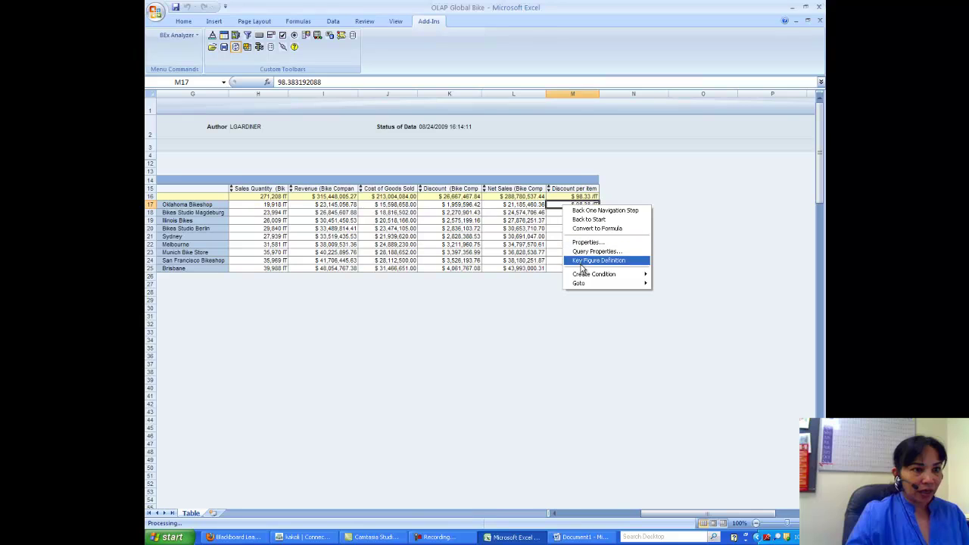
mouse_move(583, 277)
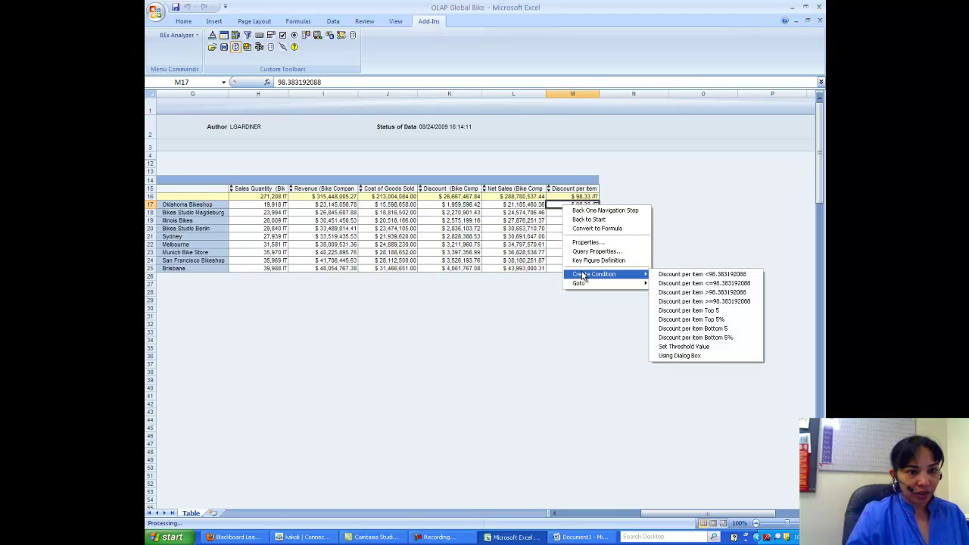
click(696, 313)
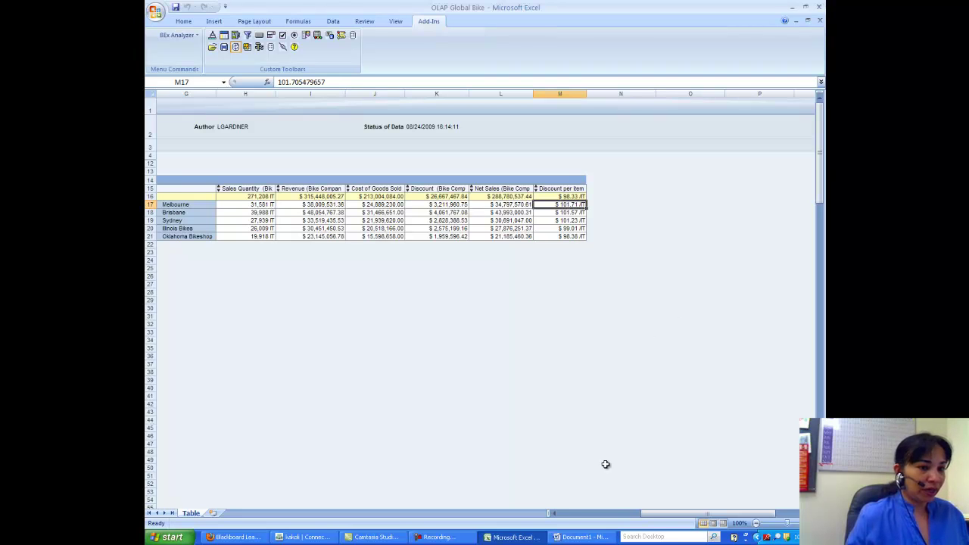
Step: Answer question 5 in the Word document with 'AUS2 Melbourne'
drag(650, 515, 612, 519)
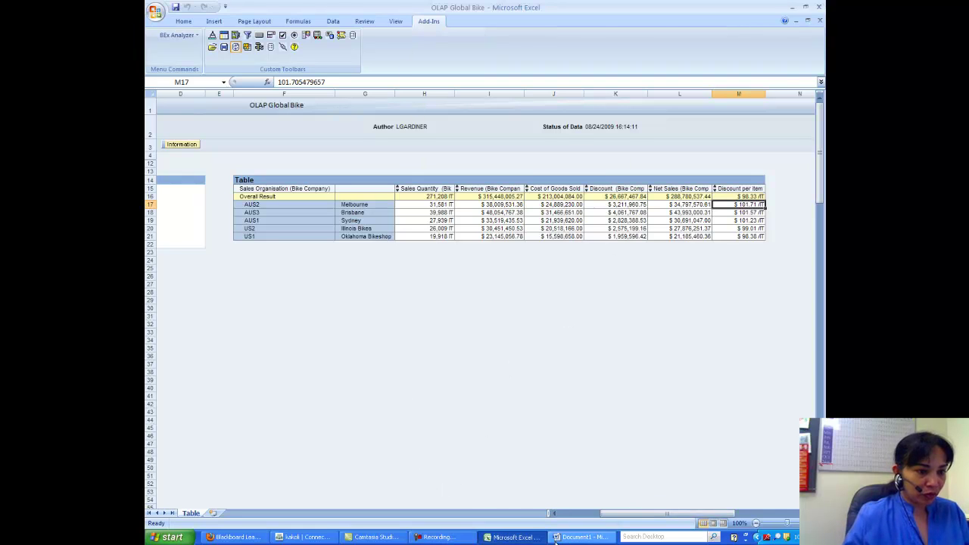
click(579, 537)
text(A)
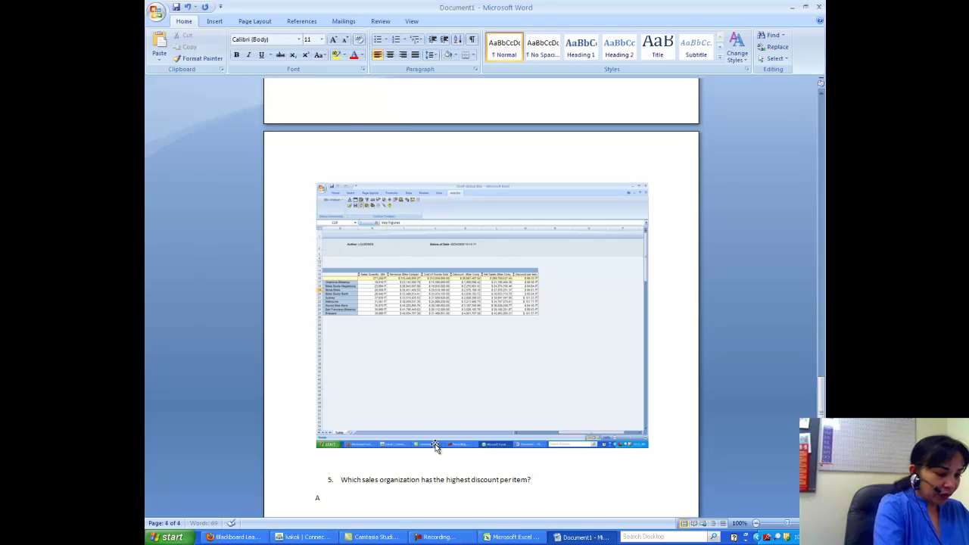
text(US2 Melbourne)
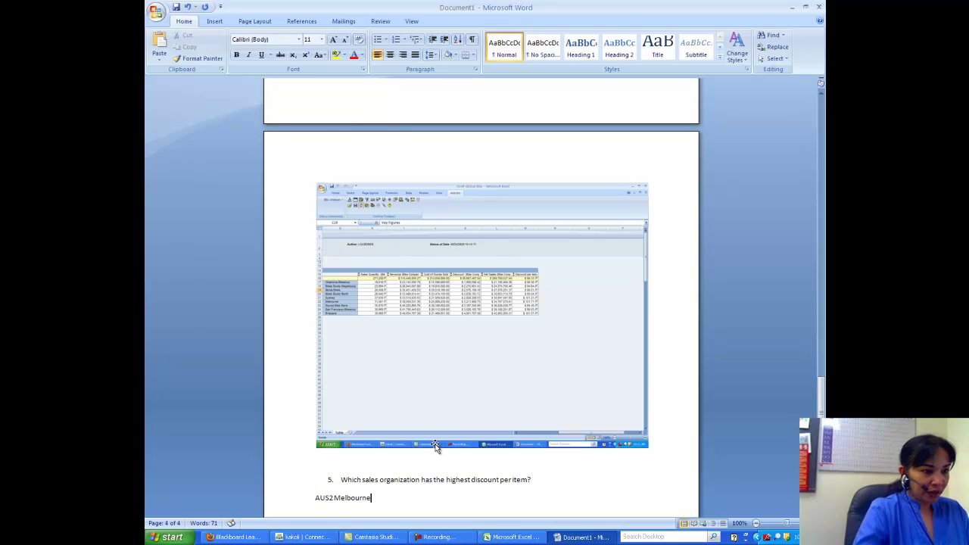
key(Return)
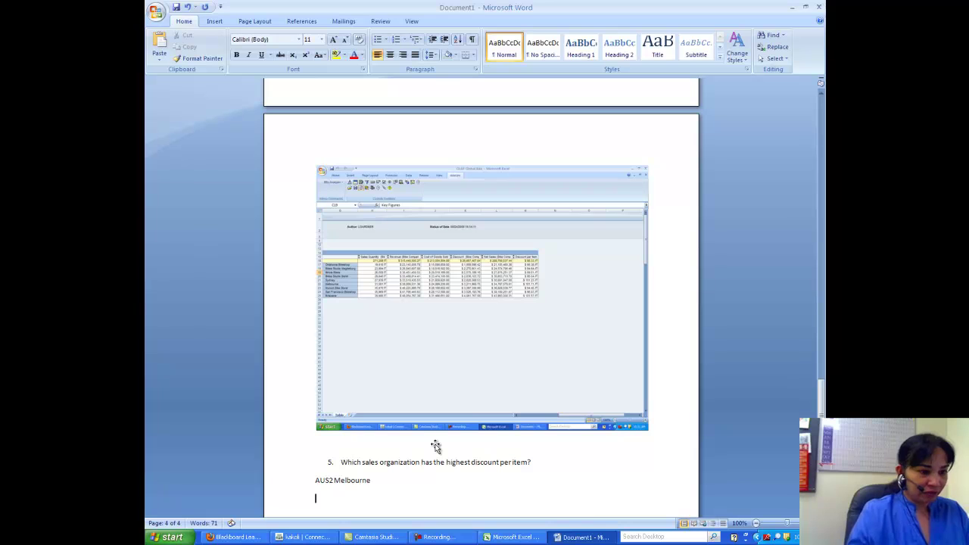
Step: Paste a screenshot of the Excel top-five discount table onto a new page in Word
click(512, 537)
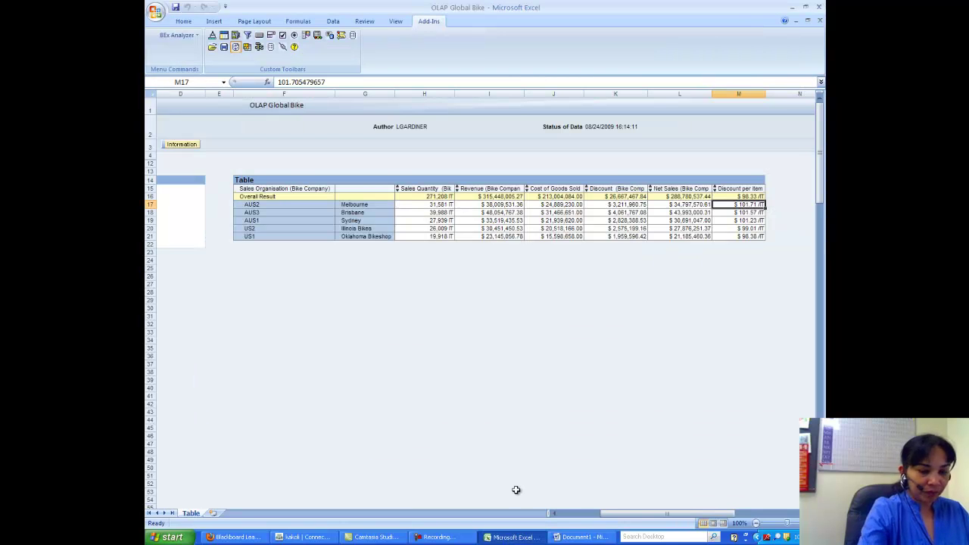
click(579, 537)
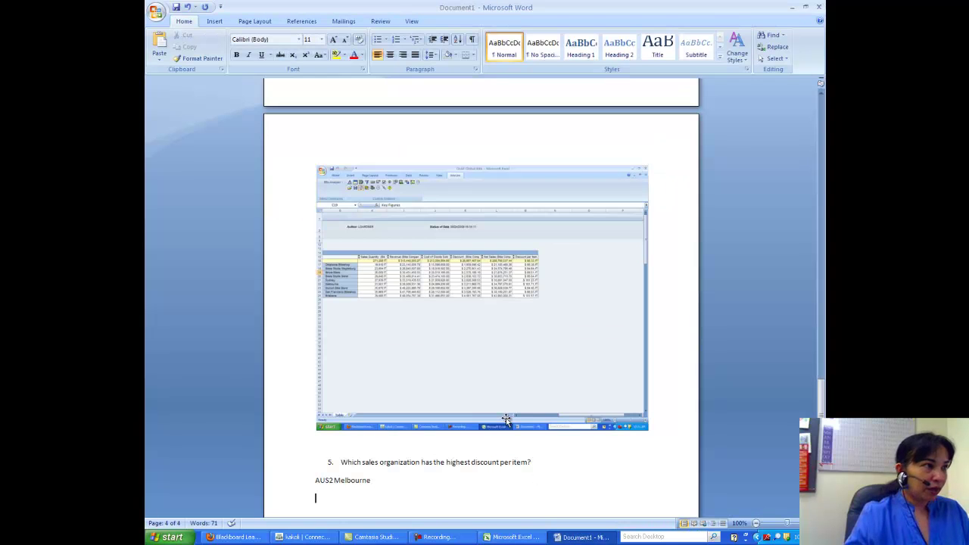
click(161, 41)
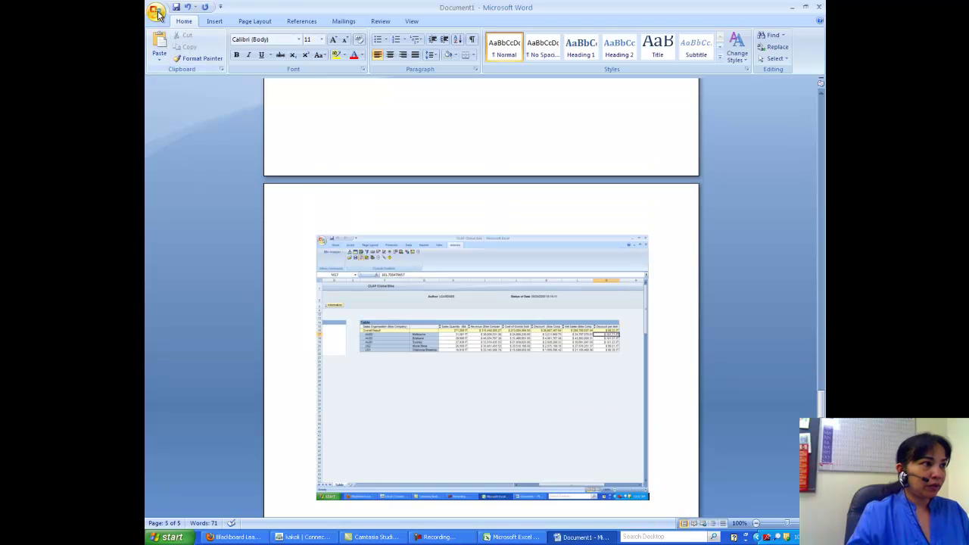
Step: Save as a Word 97-2003 file named 'A2 Key' in Desktop > misy 5360 Spring 2011 > SP2011 BI SAP Assignments
click(156, 10)
mouse_move(165, 111)
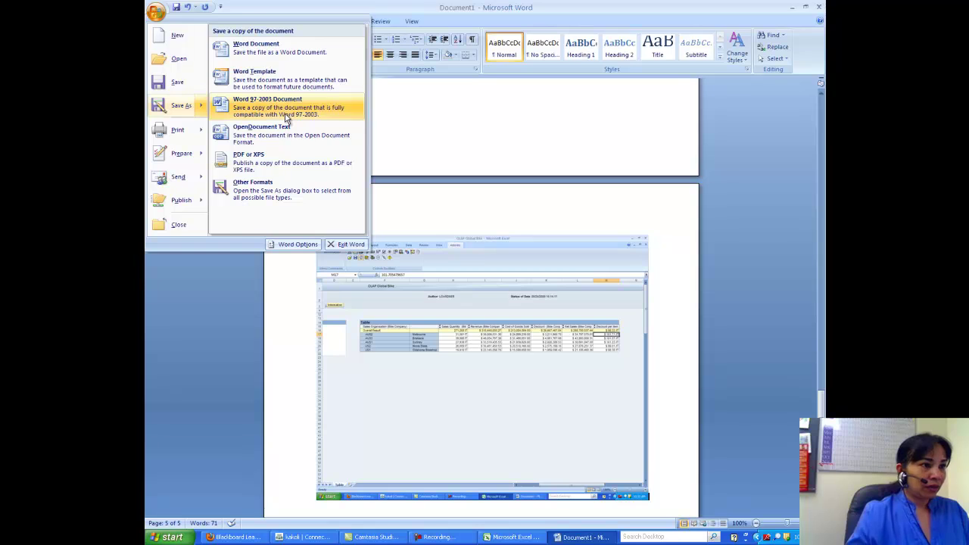
click(228, 112)
click(305, 202)
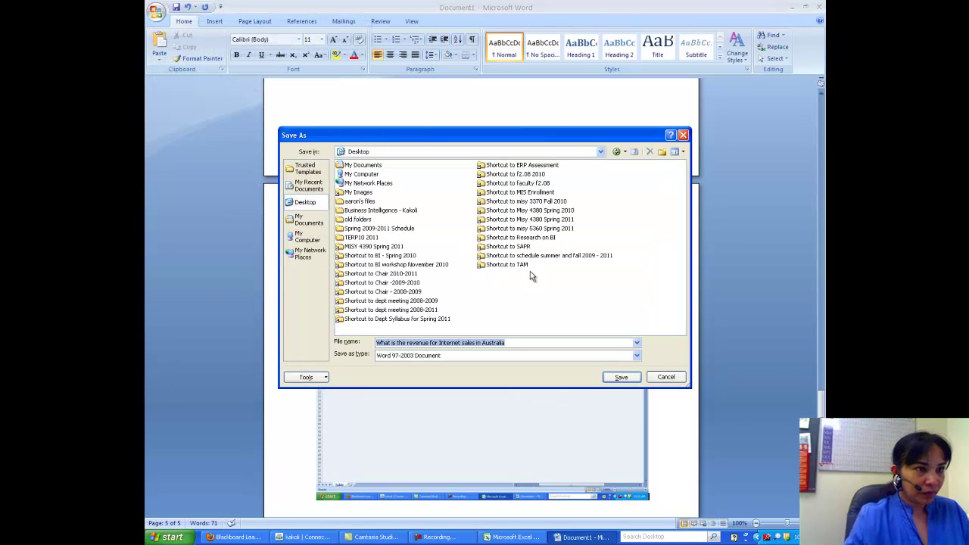
double_click(539, 229)
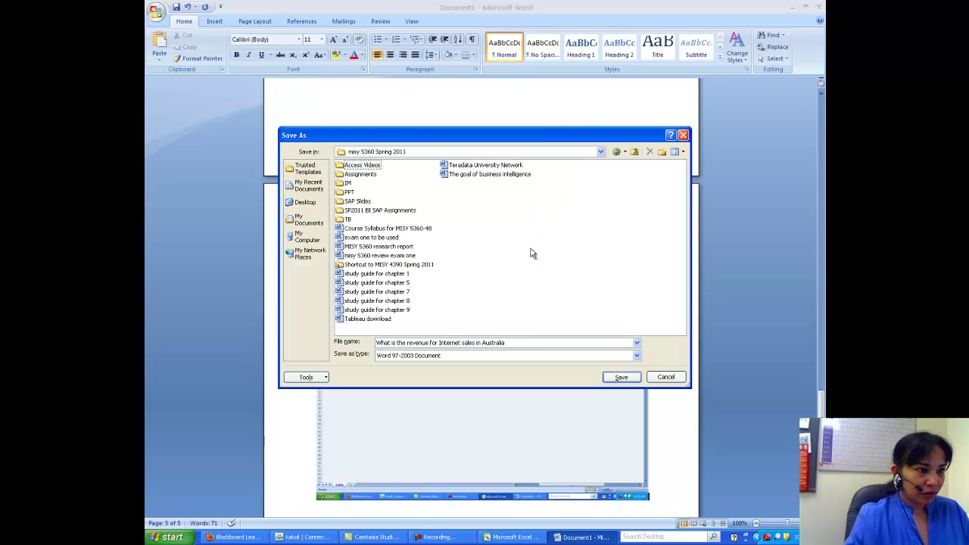
click(471, 340)
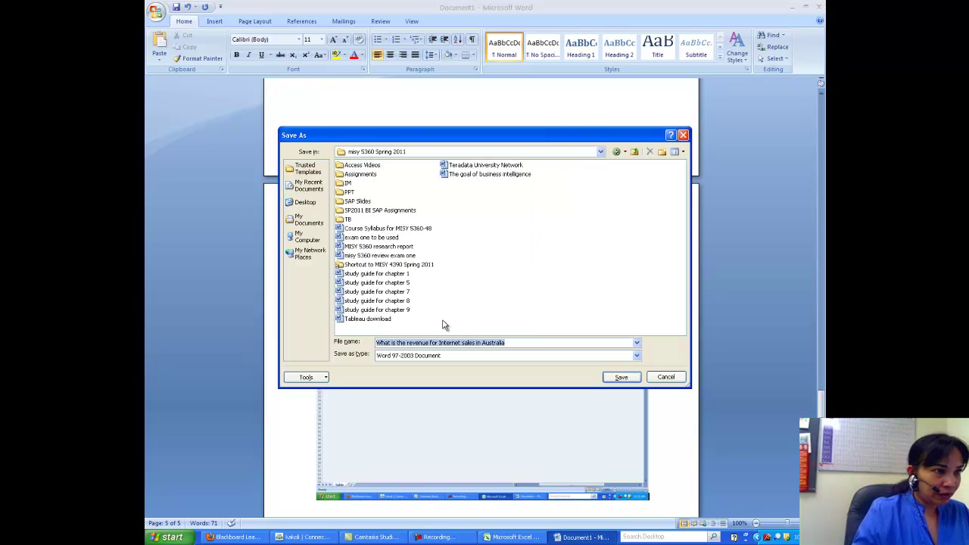
double_click(412, 211)
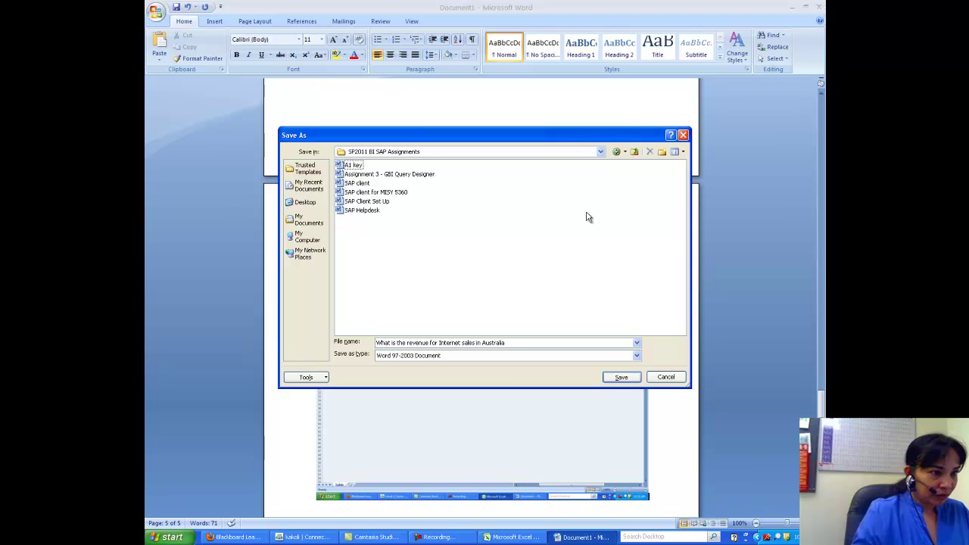
click(378, 343)
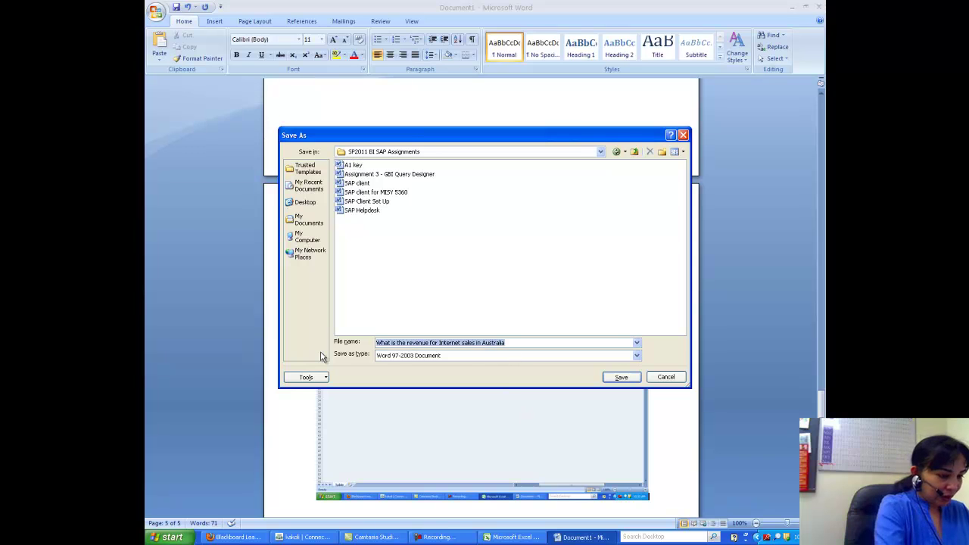
text(A2 Key)
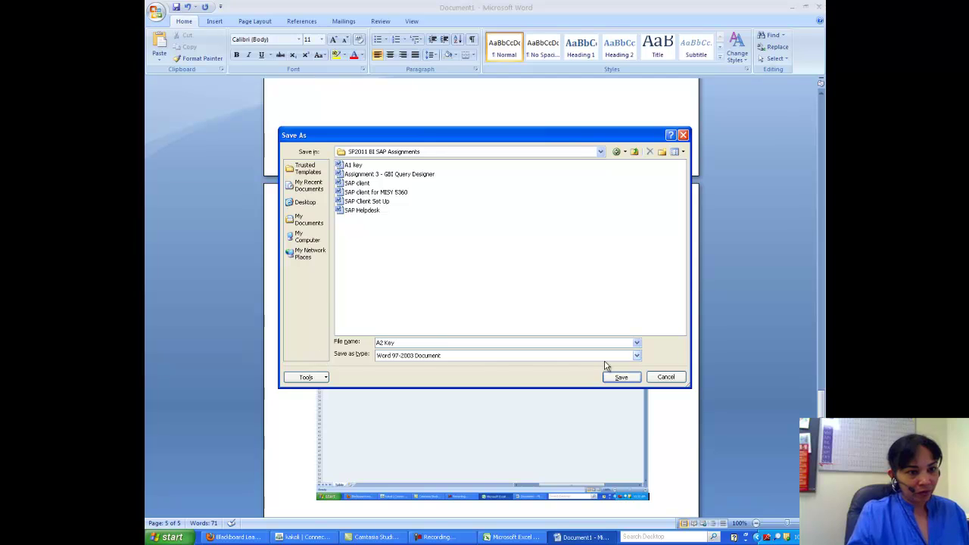
click(619, 377)
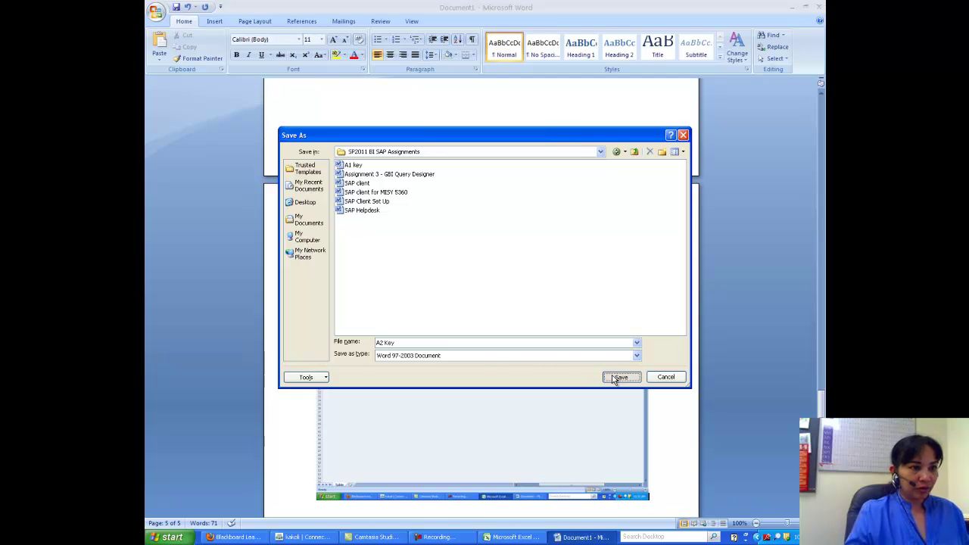
Step: Close Word, reset the query to all companies with Back to Start, and close the workbook without saving
click(821, 8)
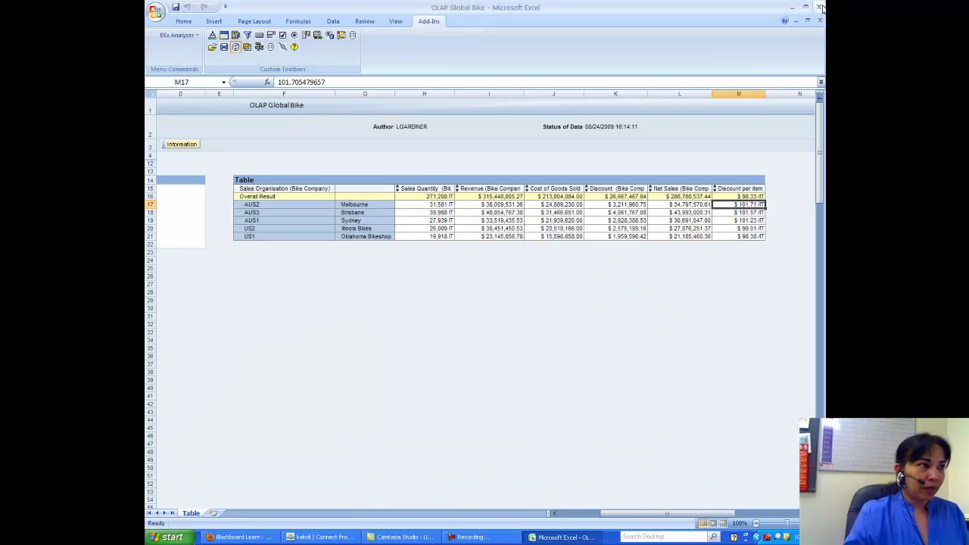
right_click(264, 171)
right_click(256, 206)
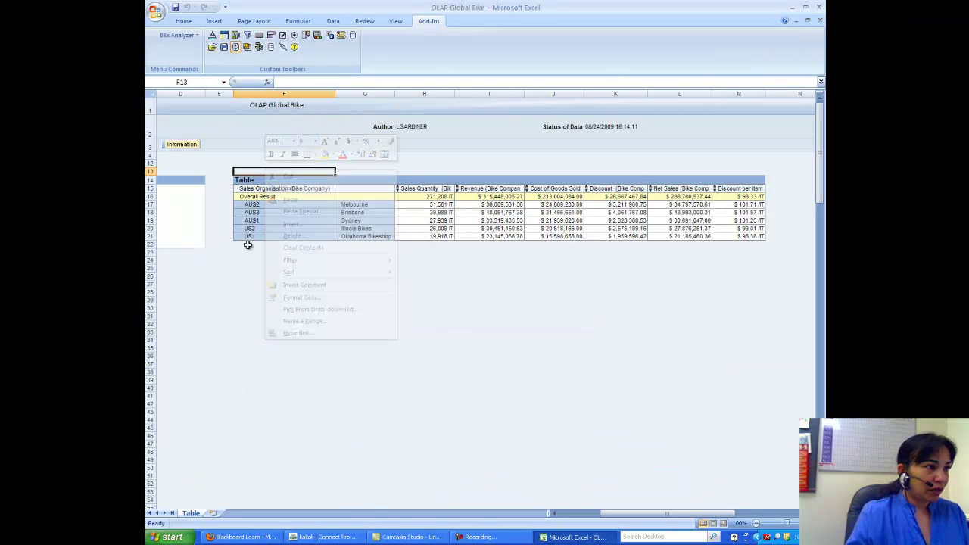
click(276, 220)
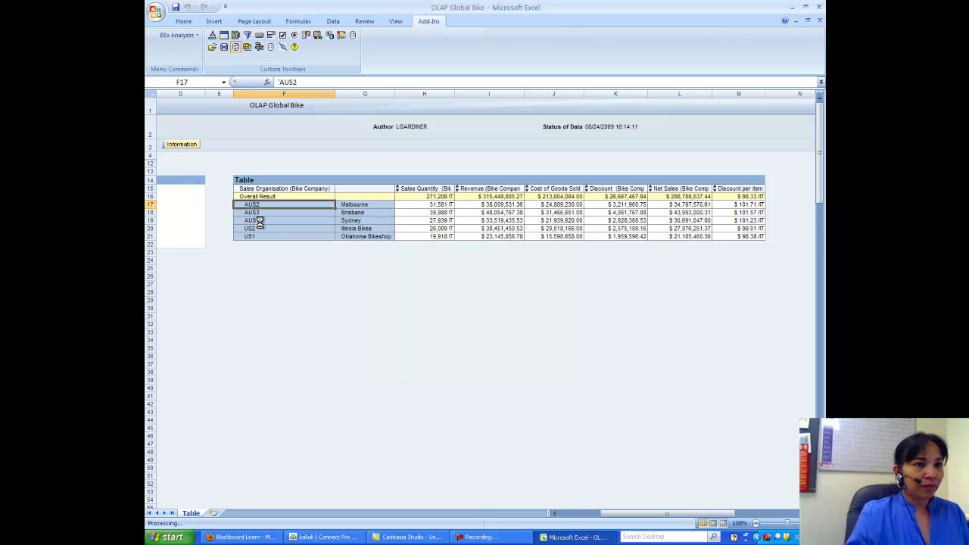
click(820, 20)
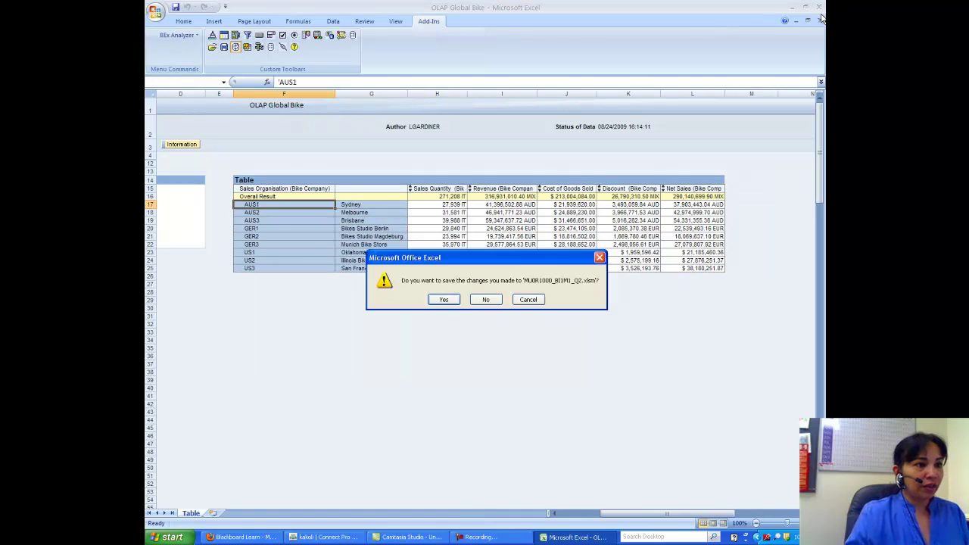
click(489, 300)
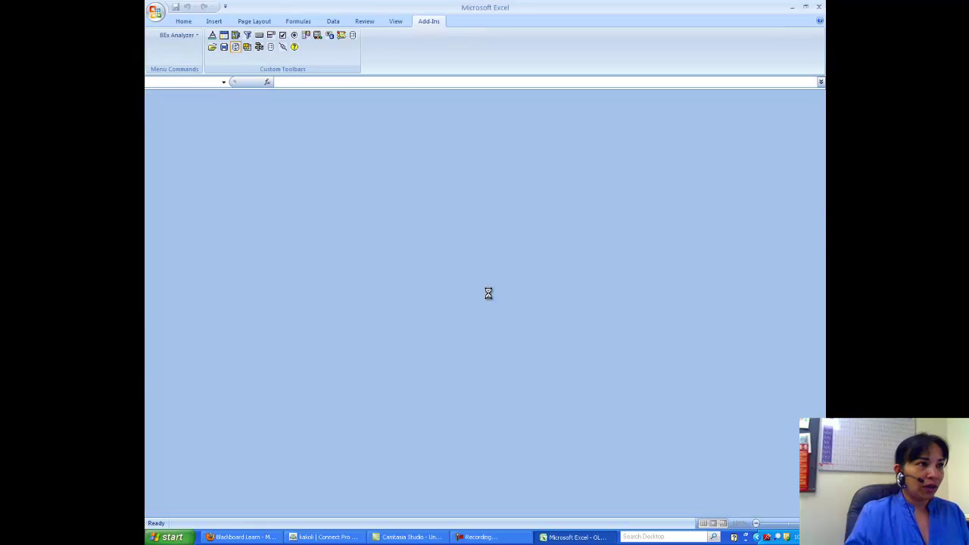